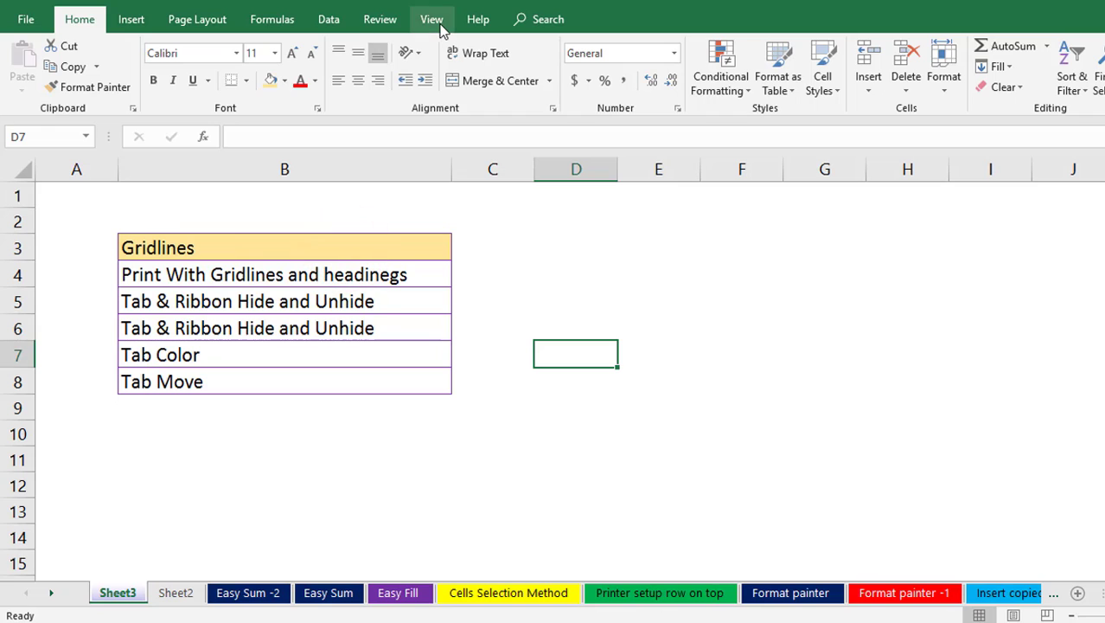
- Show the gridlines on Sheet3 and hide them again
left_click(433, 20)
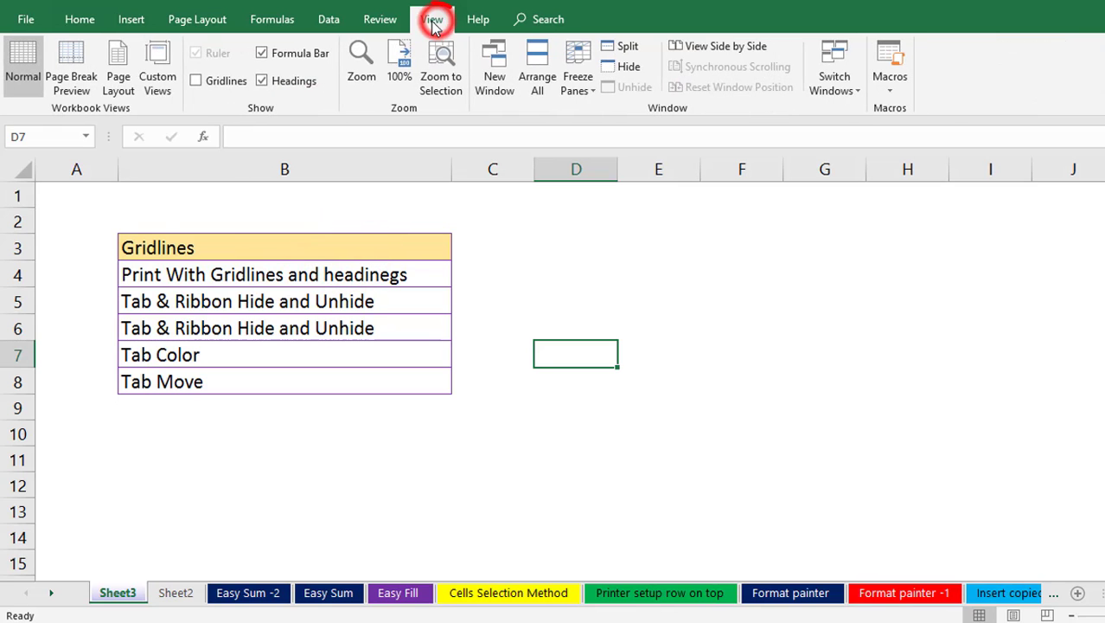
left_click(196, 81)
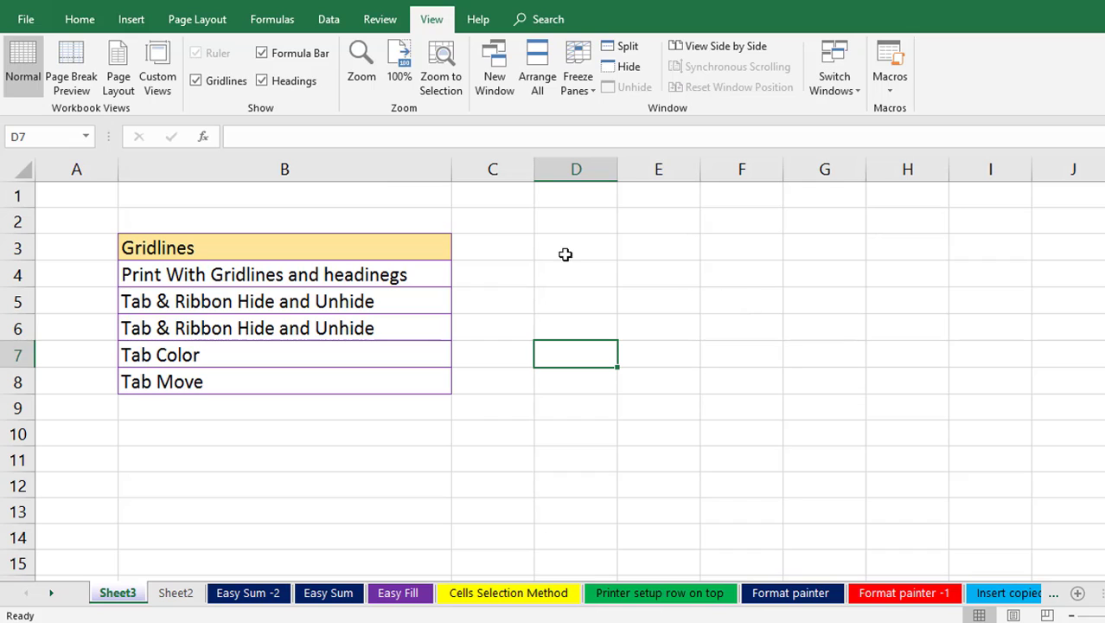
left_click(197, 81)
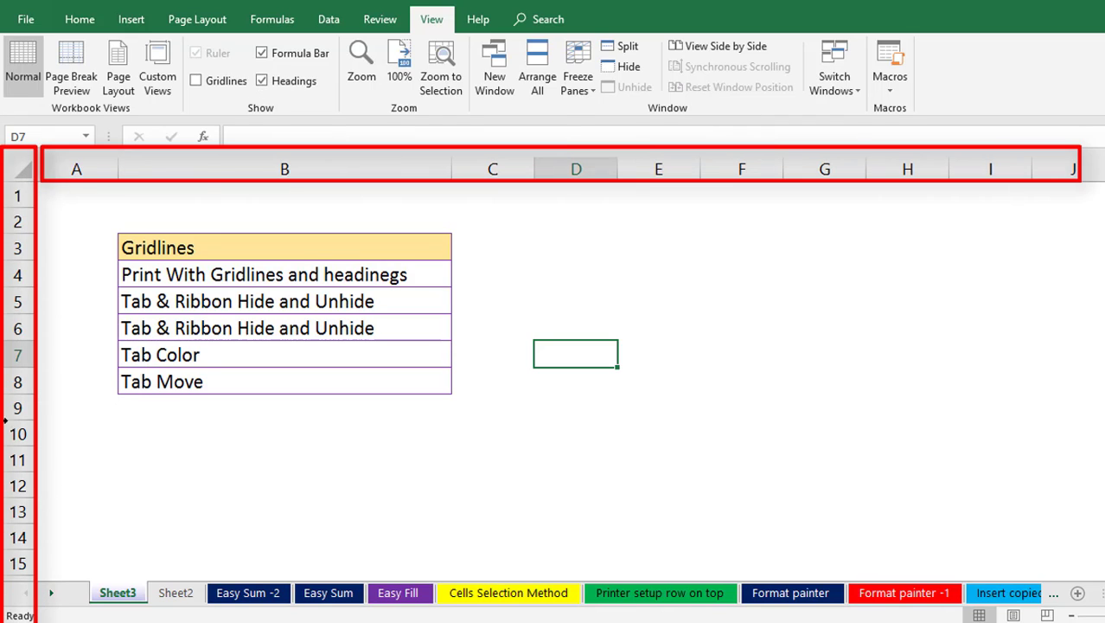
- Hide and restore the row and column headings, and do the same with the formula bar
left_click(262, 81)
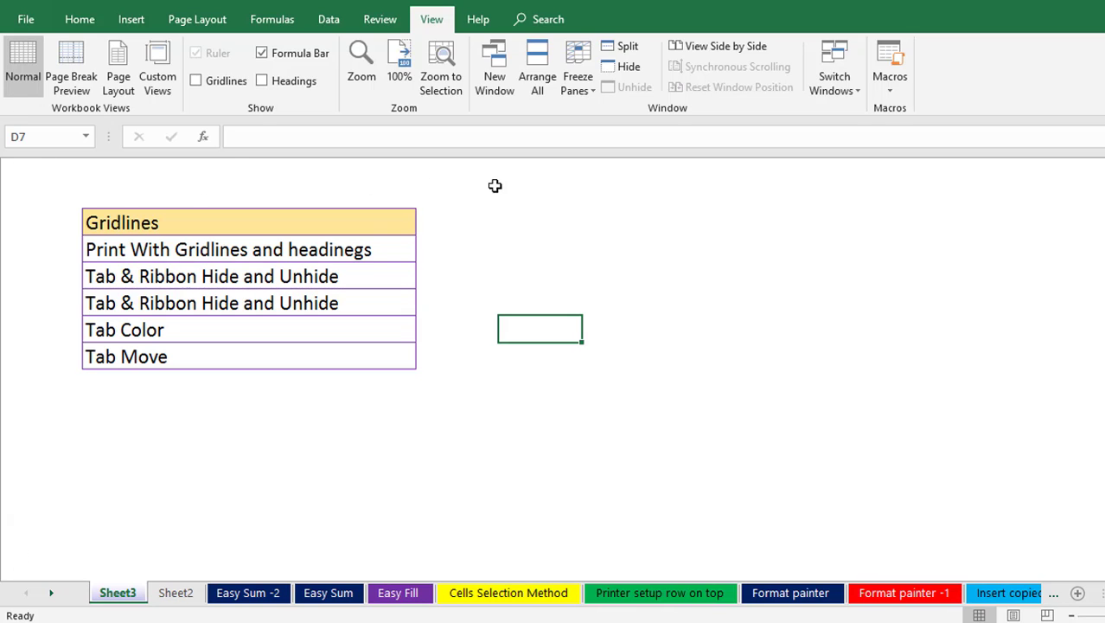
left_click(262, 81)
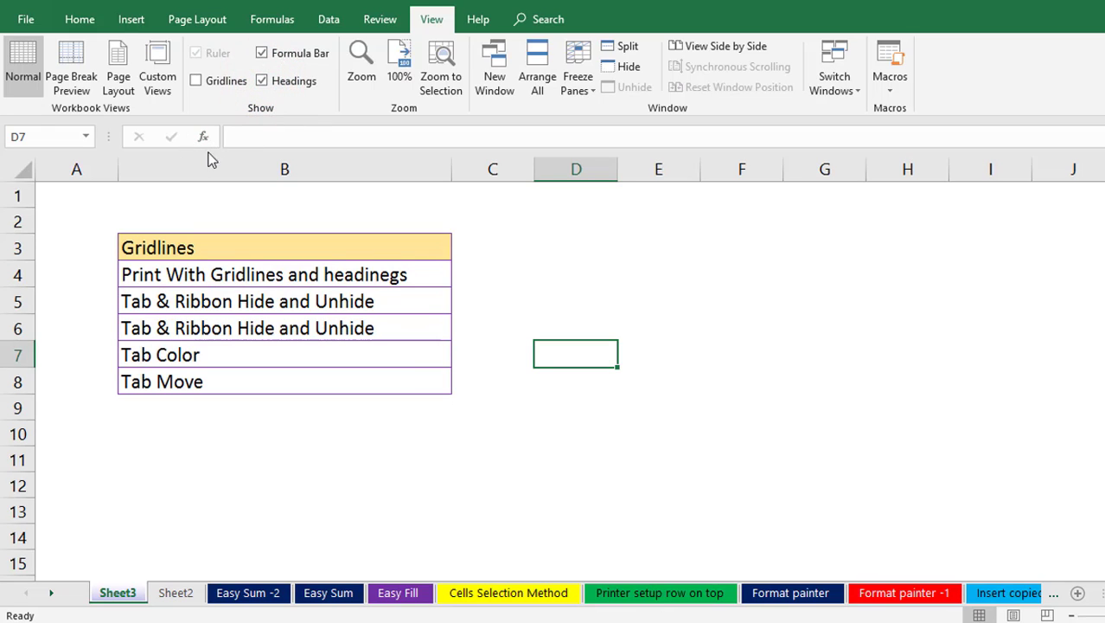
left_click(263, 54)
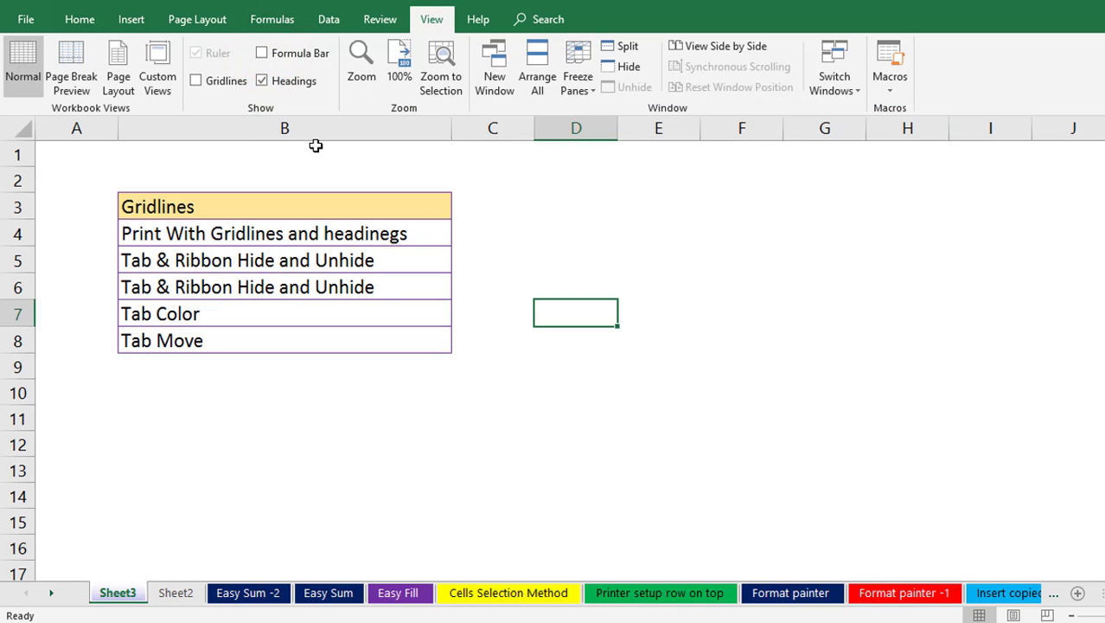
left_click(262, 53)
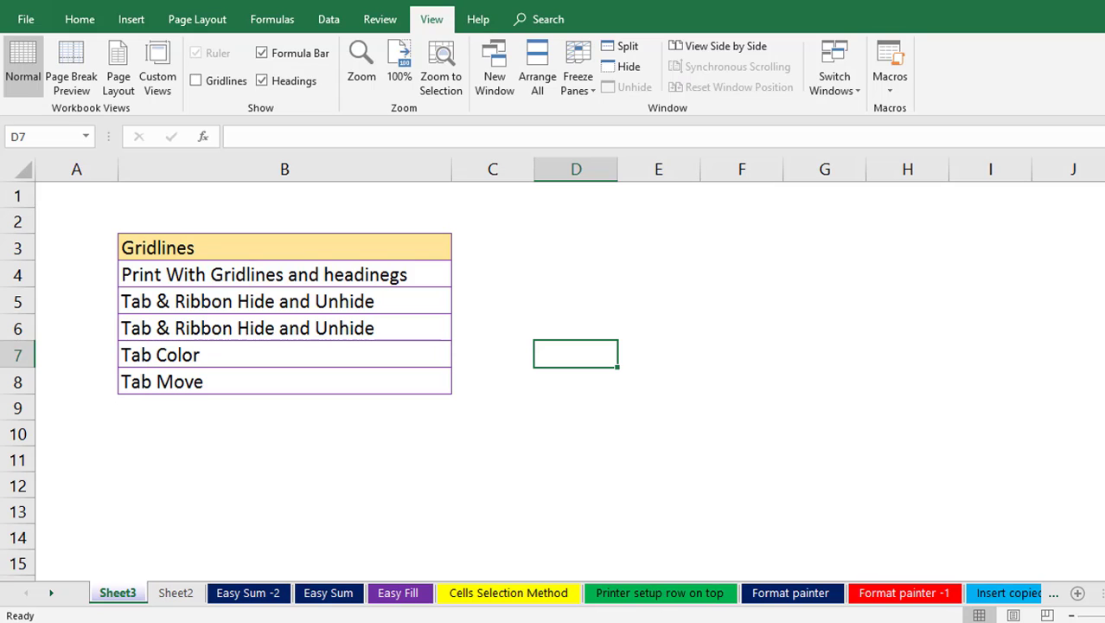
- Turn on the gridlines view for Sheet3 and check the sheet in the print preview
left_click(199, 19)
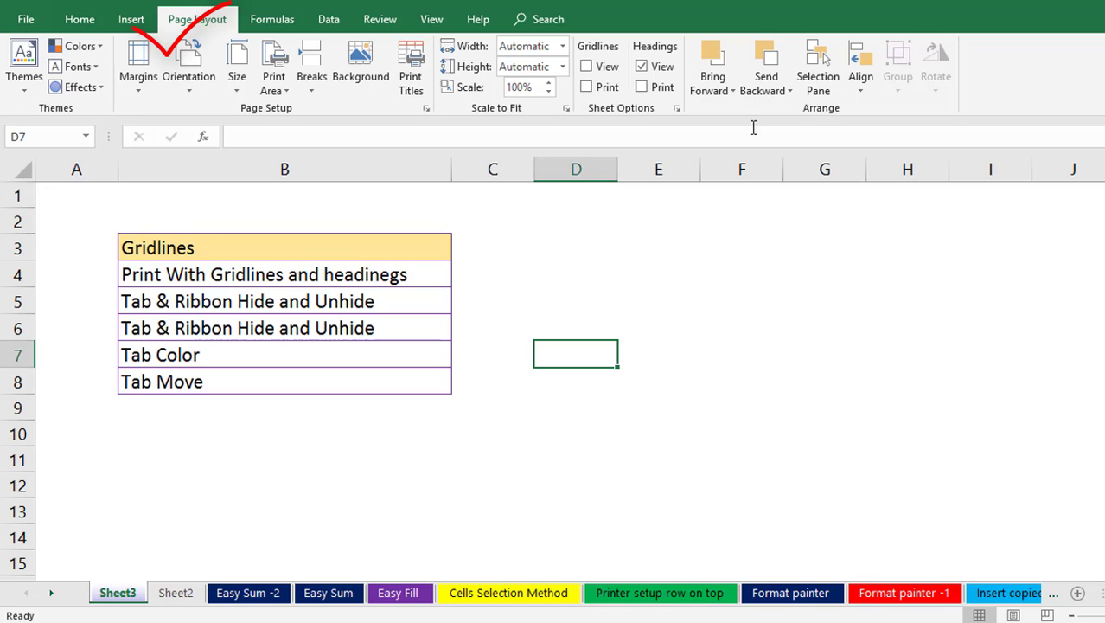
left_click(587, 67)
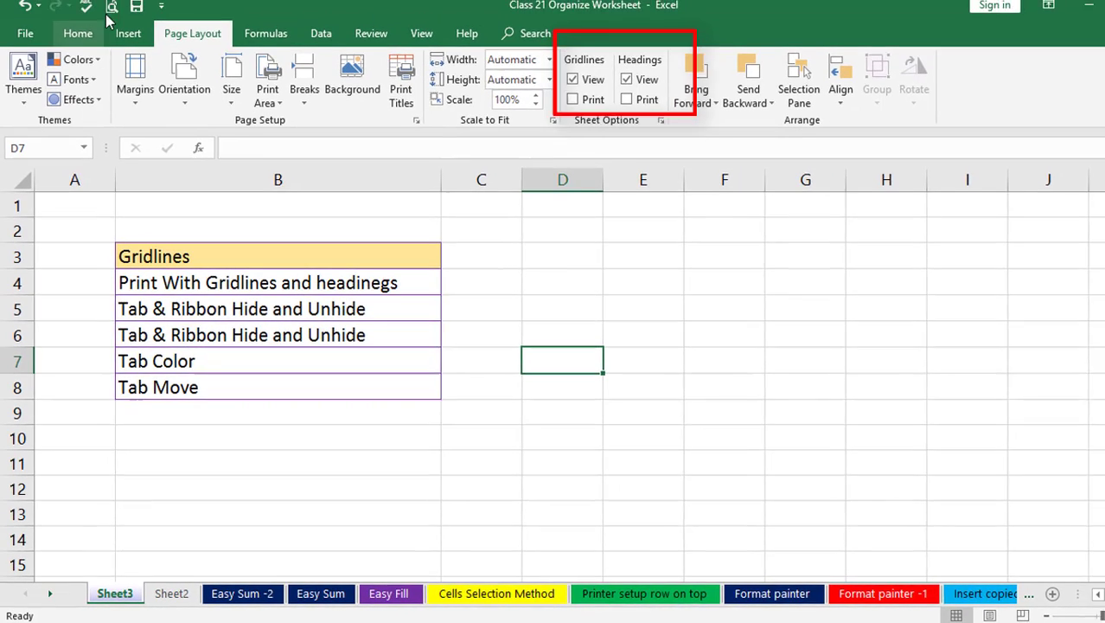
left_click(110, 15)
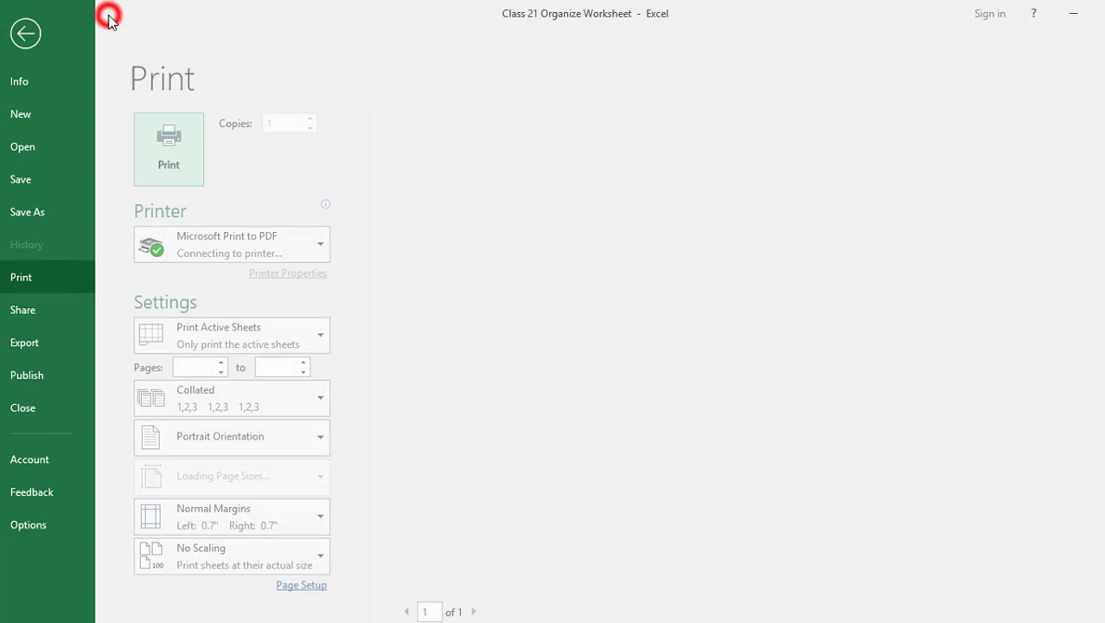
left_click(735, 319)
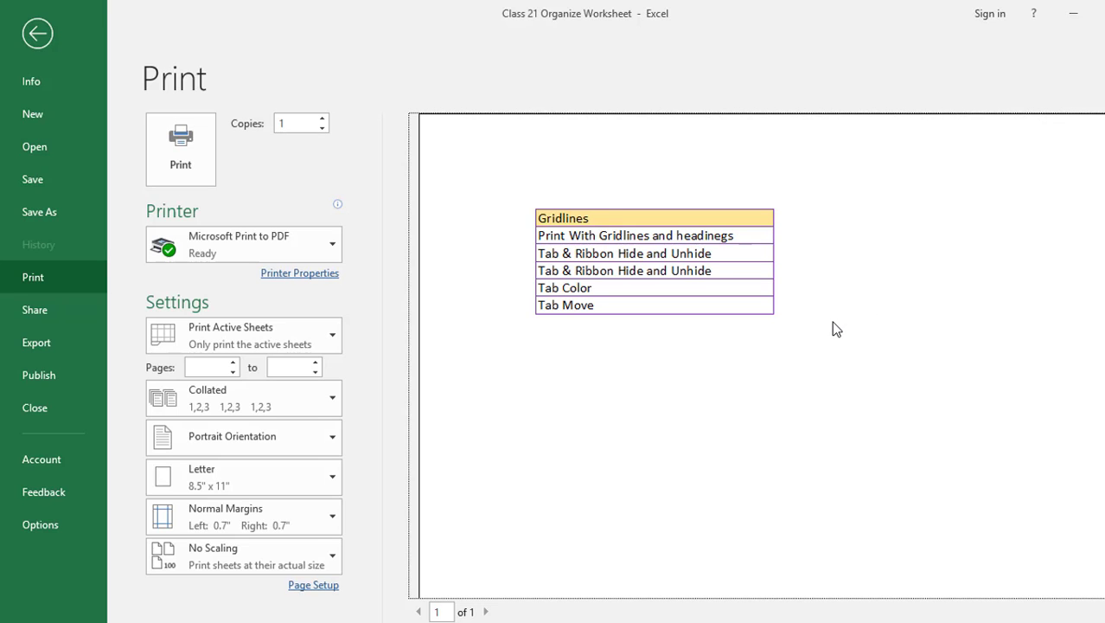
key("Escape")
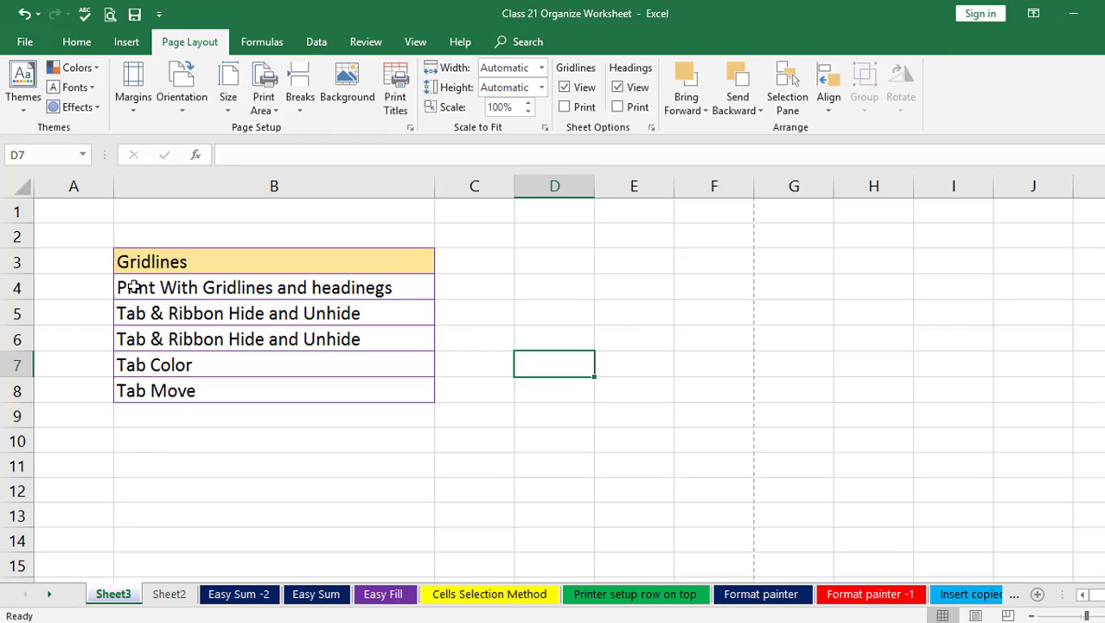
left_click_drag(130, 264, 229, 389)
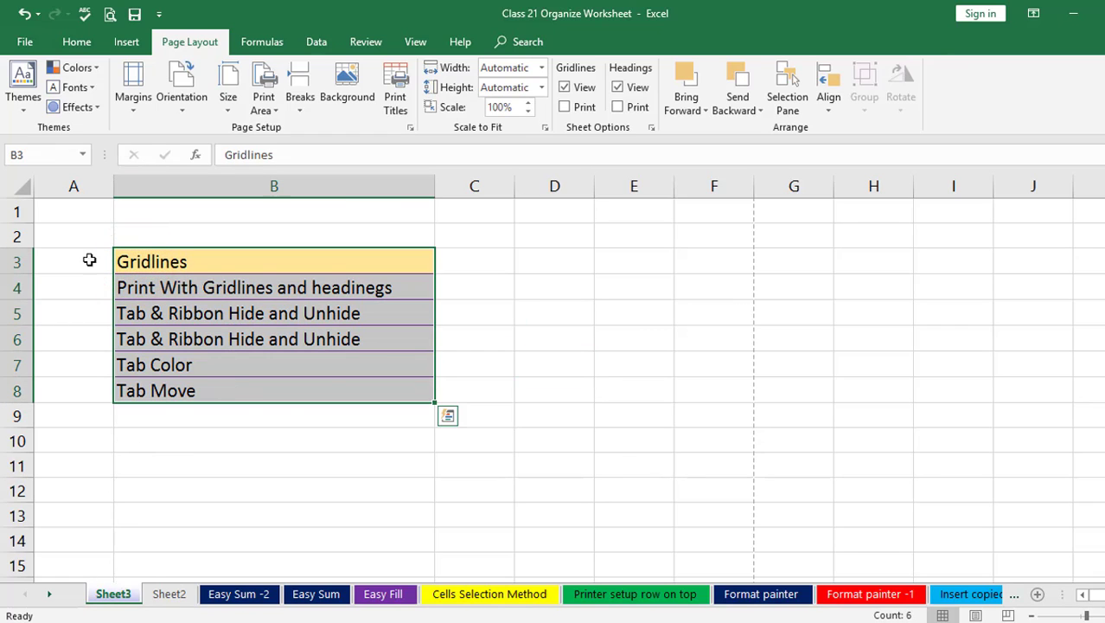
left_click(76, 40)
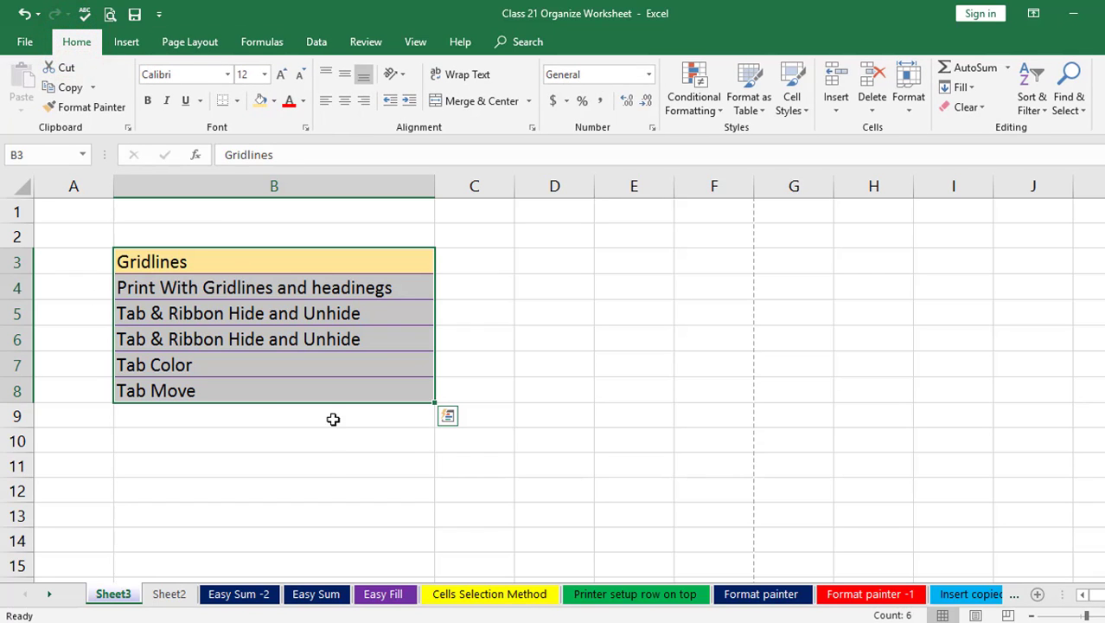
left_click(309, 479)
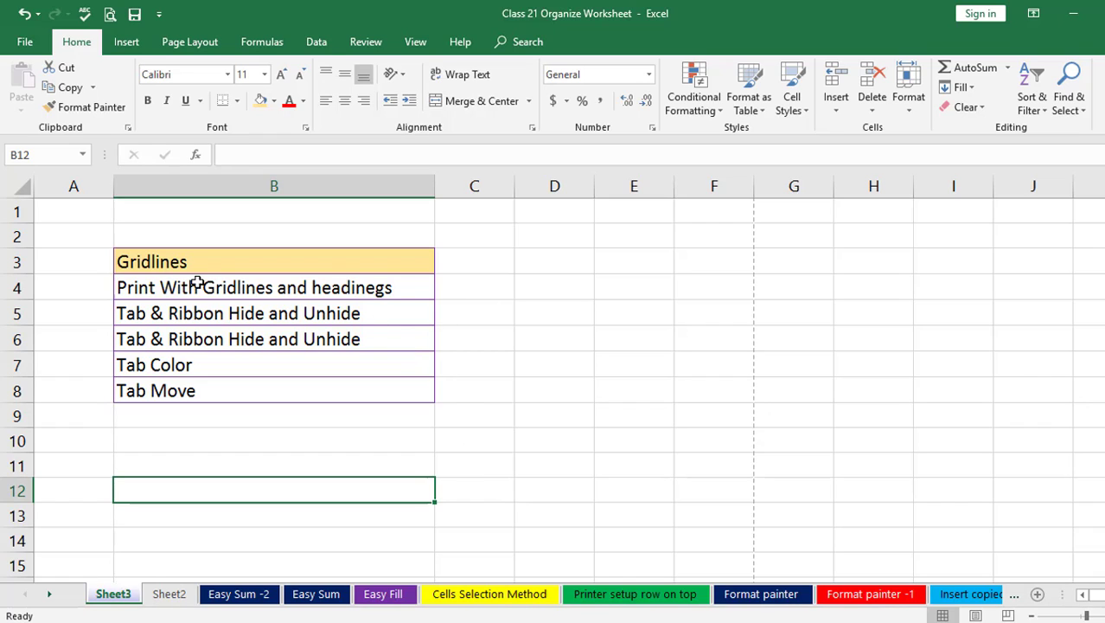
left_click_drag(195, 261, 267, 394)
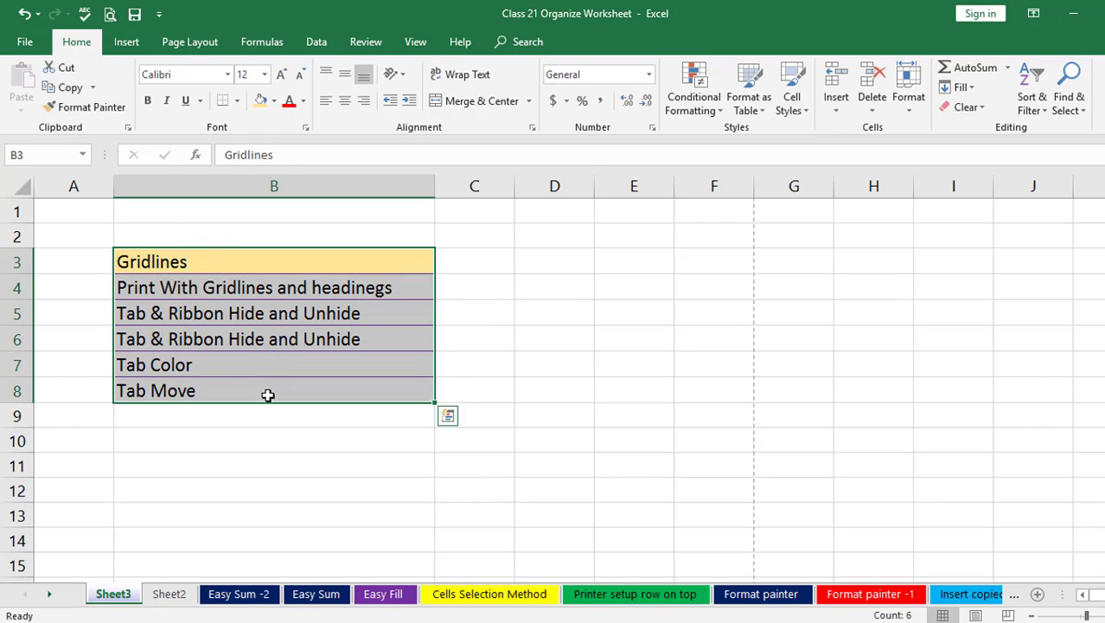
key("ctrl+q")
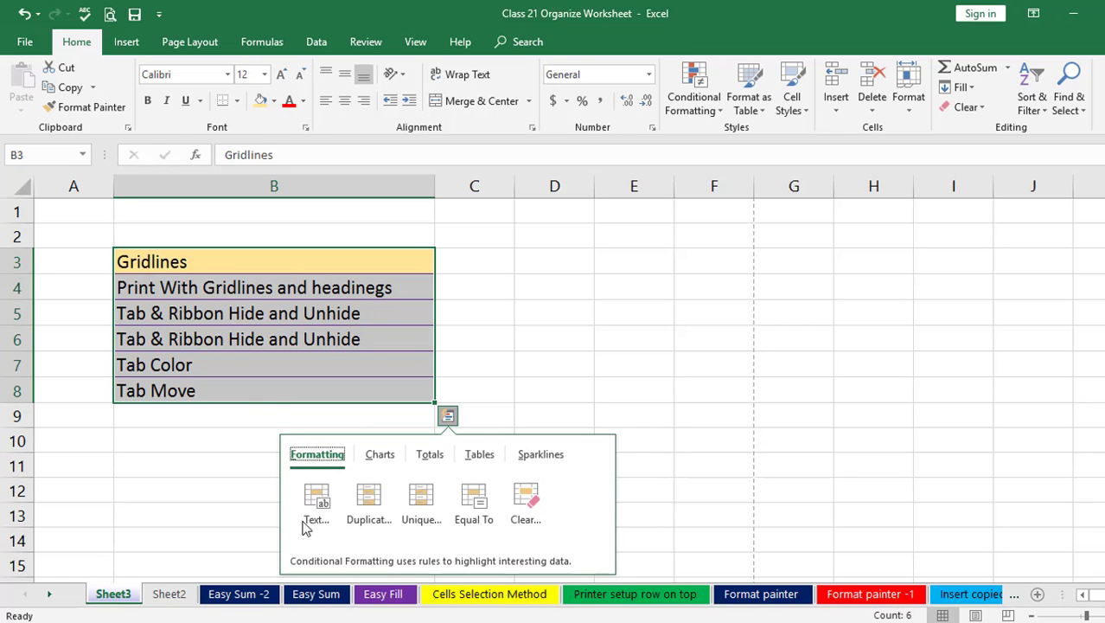
key("Escape")
left_click(584, 324)
- Copy the topic list in B3:B8 of Sheet3 and paste only its values into Sheet2 starting at cell D4
left_click_drag(183, 261, 224, 390)
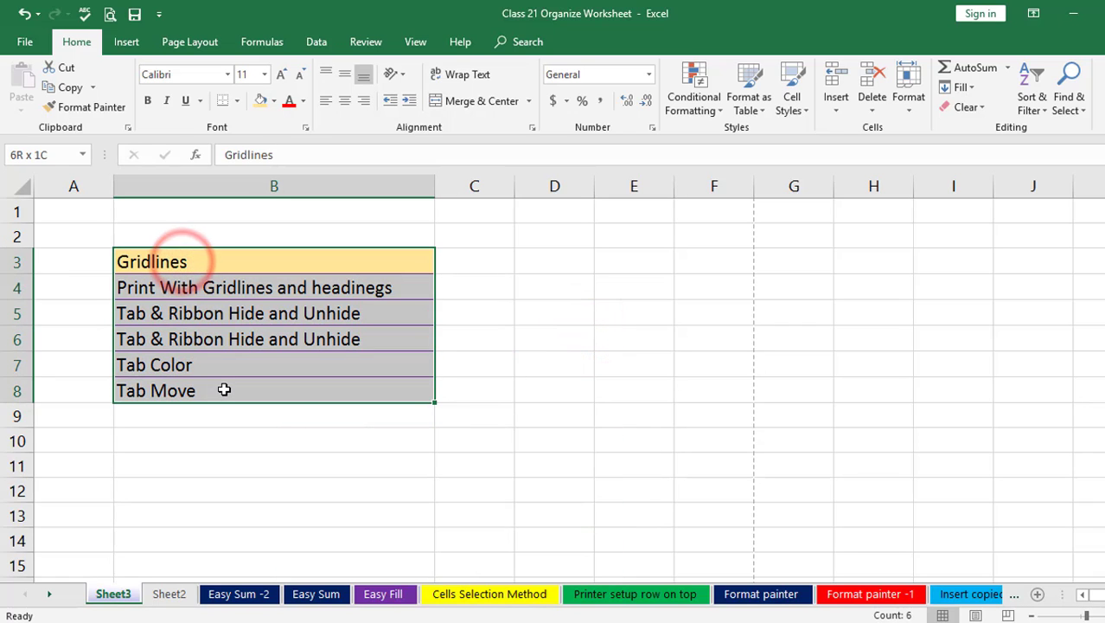
key("ctrl+c")
left_click(168, 593)
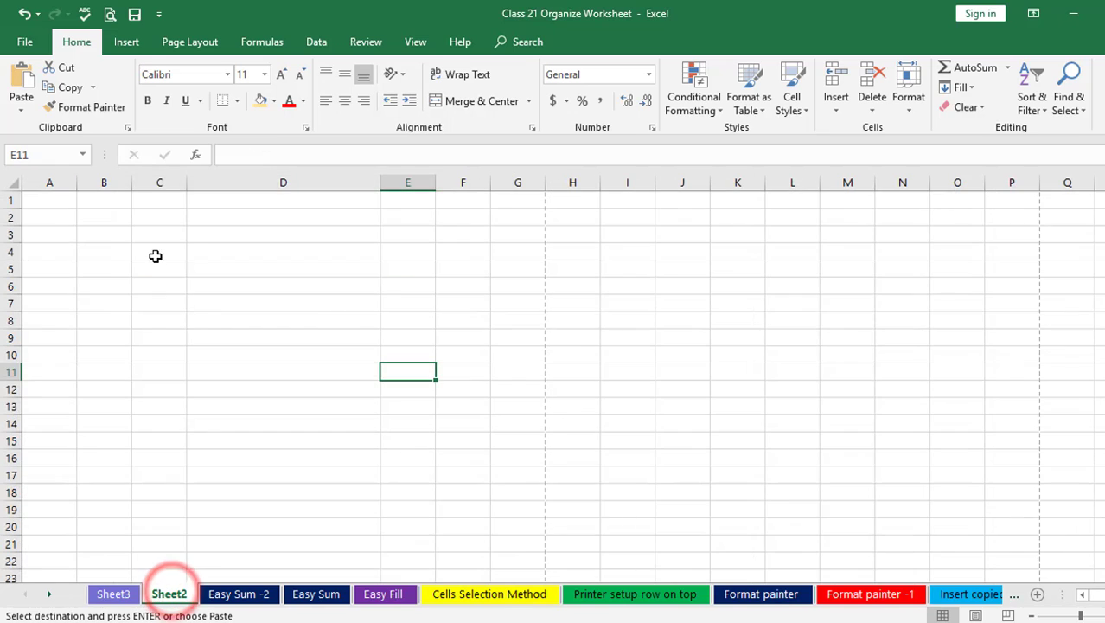
left_click(156, 256)
left_click(232, 252)
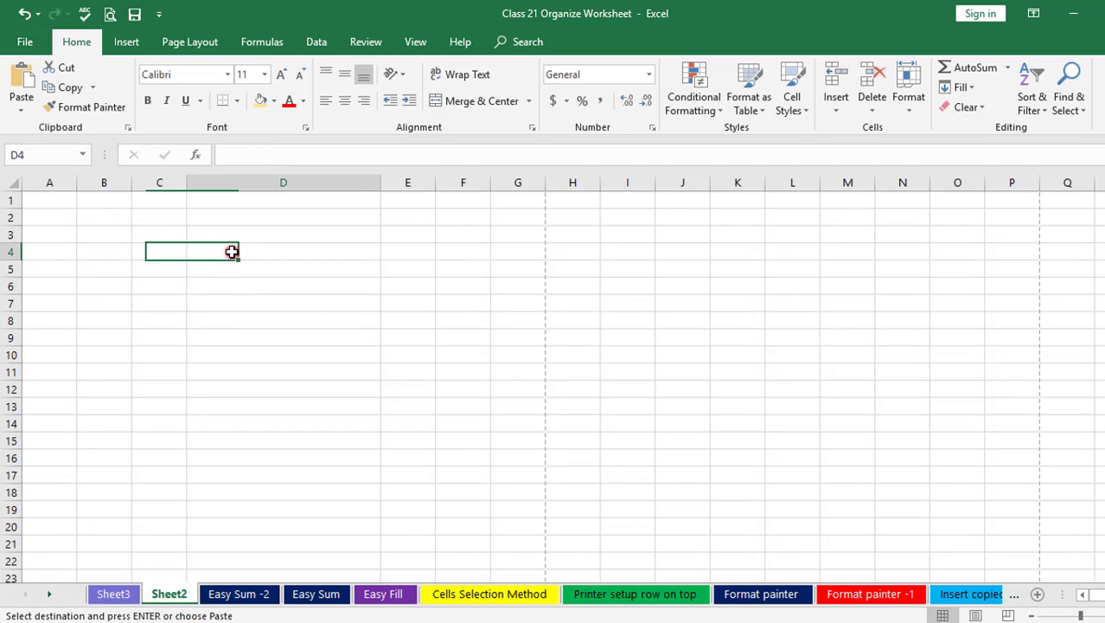
key("alt+e")
key("s")
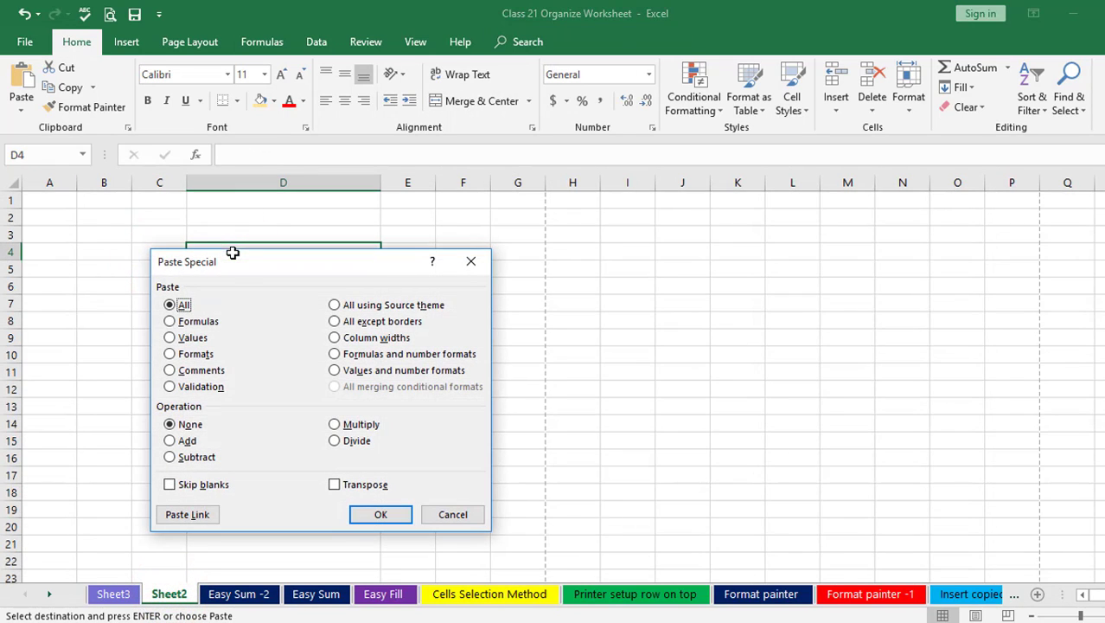
left_click(169, 337)
left_click(382, 513)
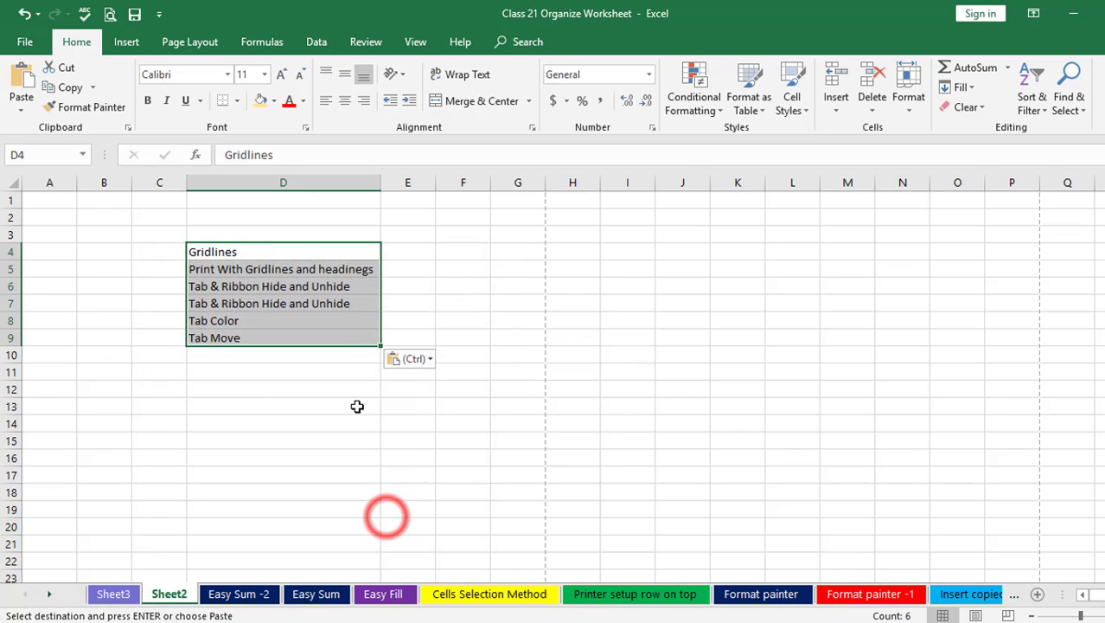
left_click(357, 407)
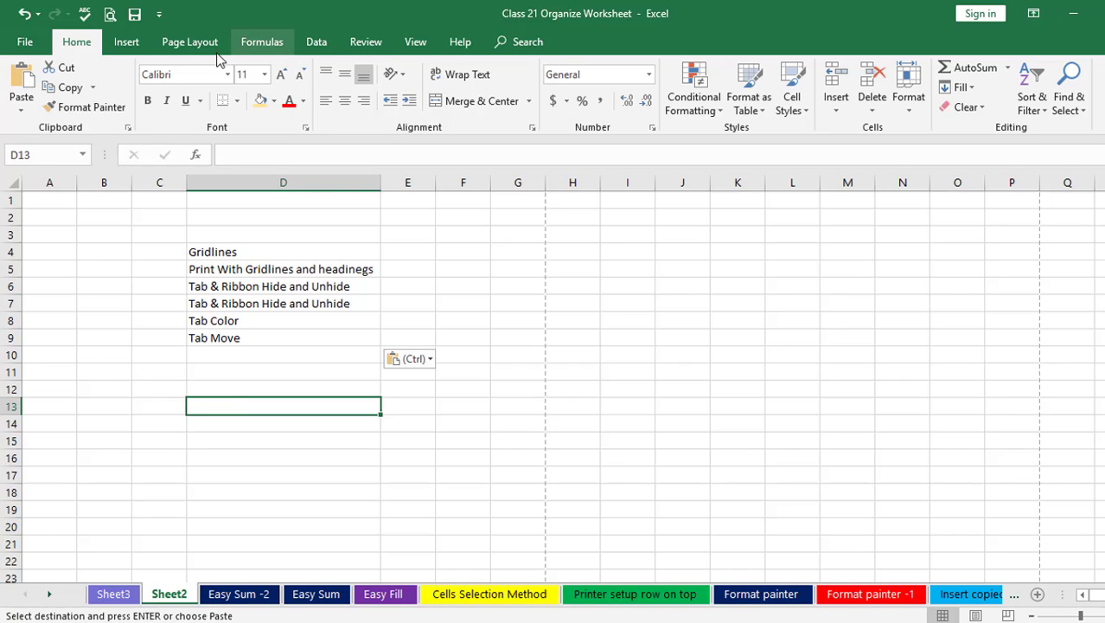
- Enable gridline printing for Sheet2 and check the result in the print preview
left_click(192, 42)
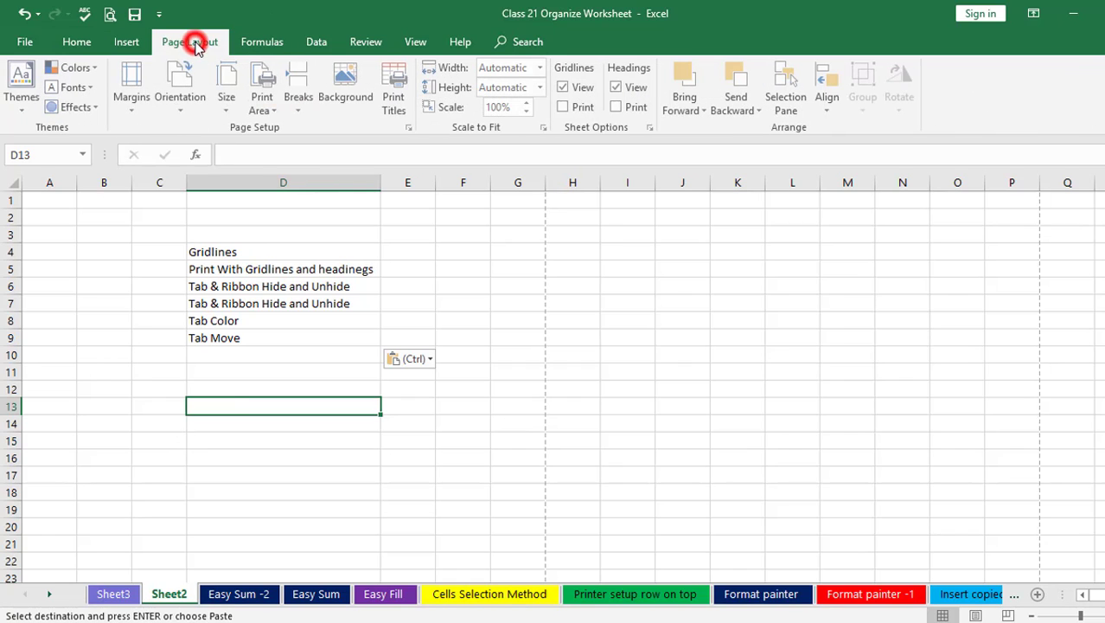
left_click(566, 107)
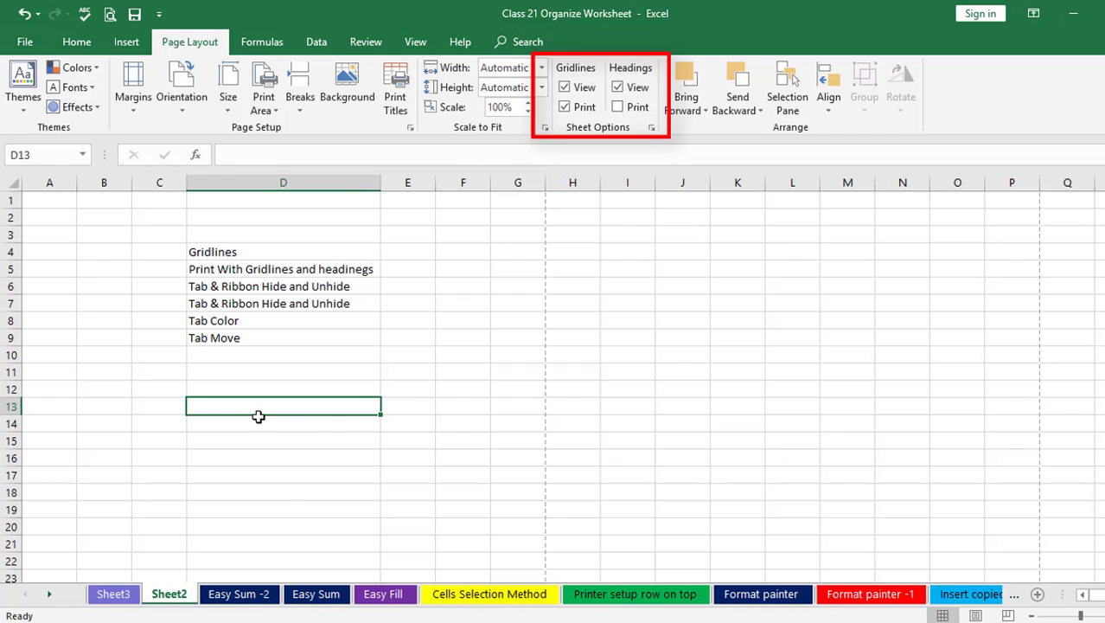
left_click(109, 16)
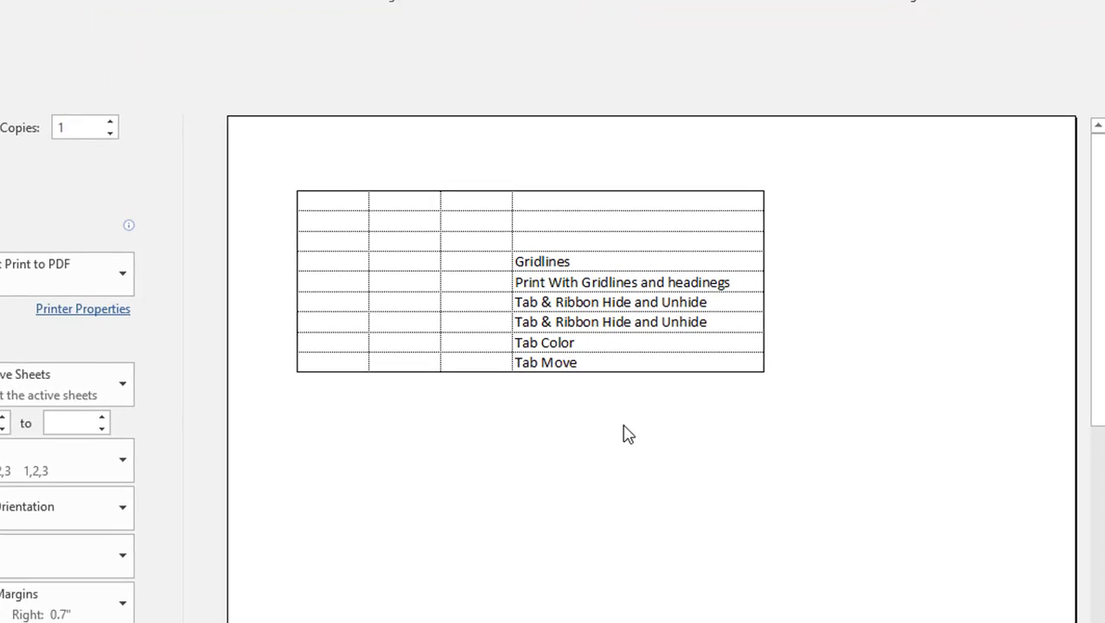
key("Escape")
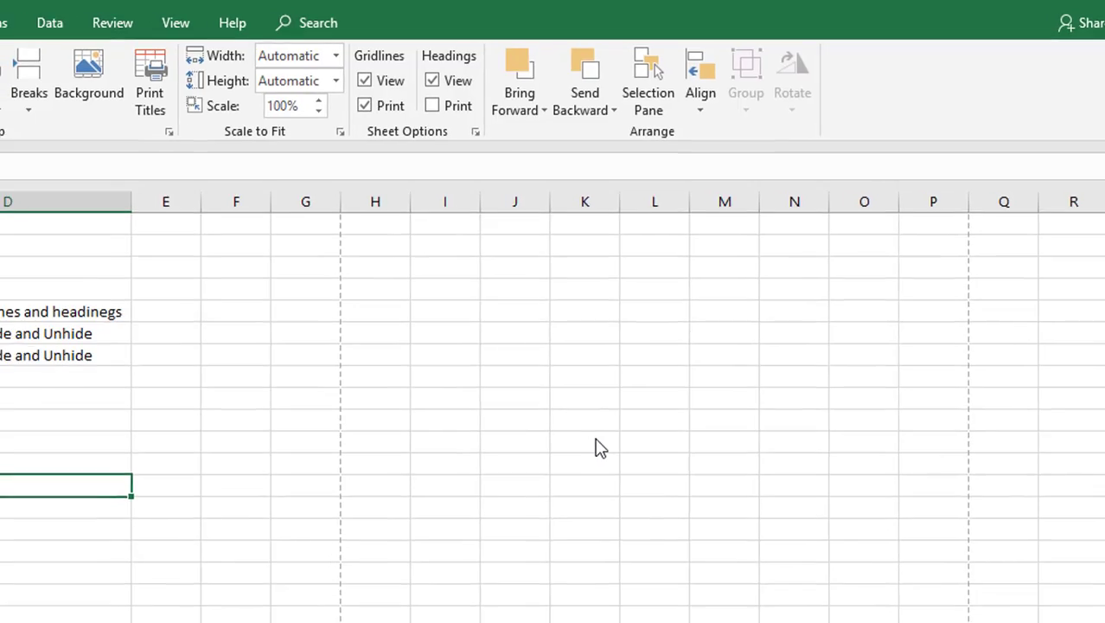
left_click(478, 420)
left_click(538, 358)
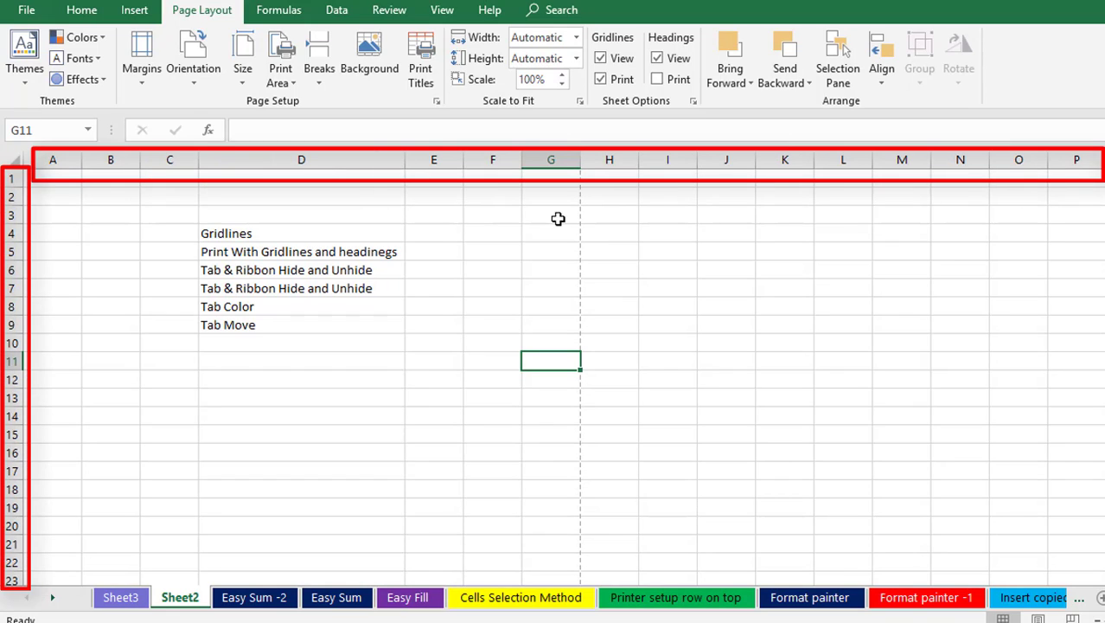
- Disable gridline printing, enable printing of the row and column headings on Sheet2, and check the print preview
left_click(600, 78)
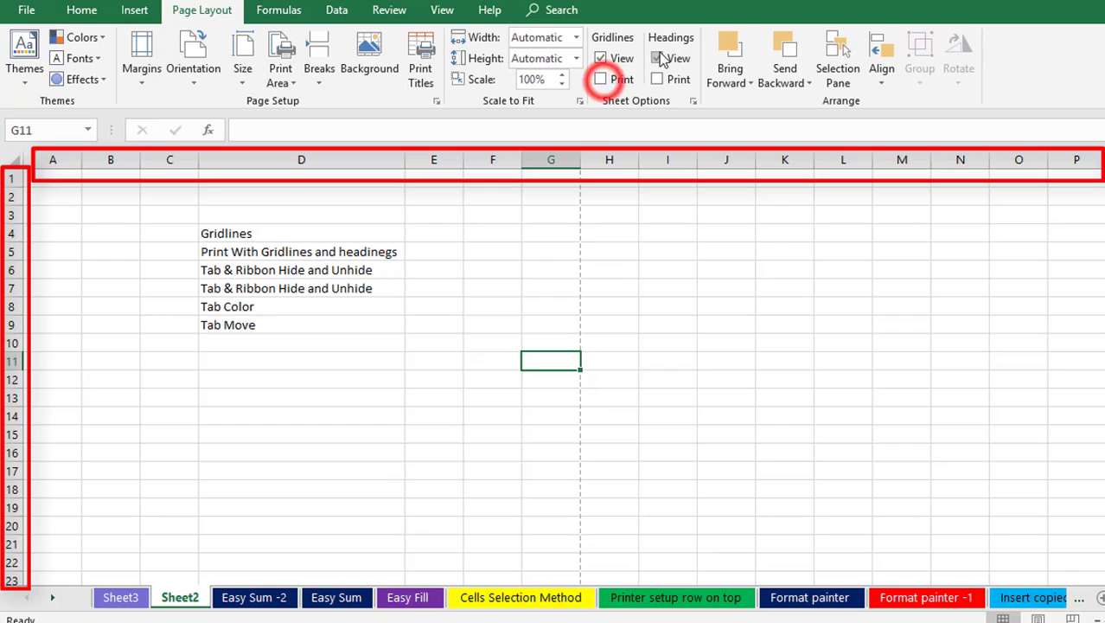
left_click(659, 79)
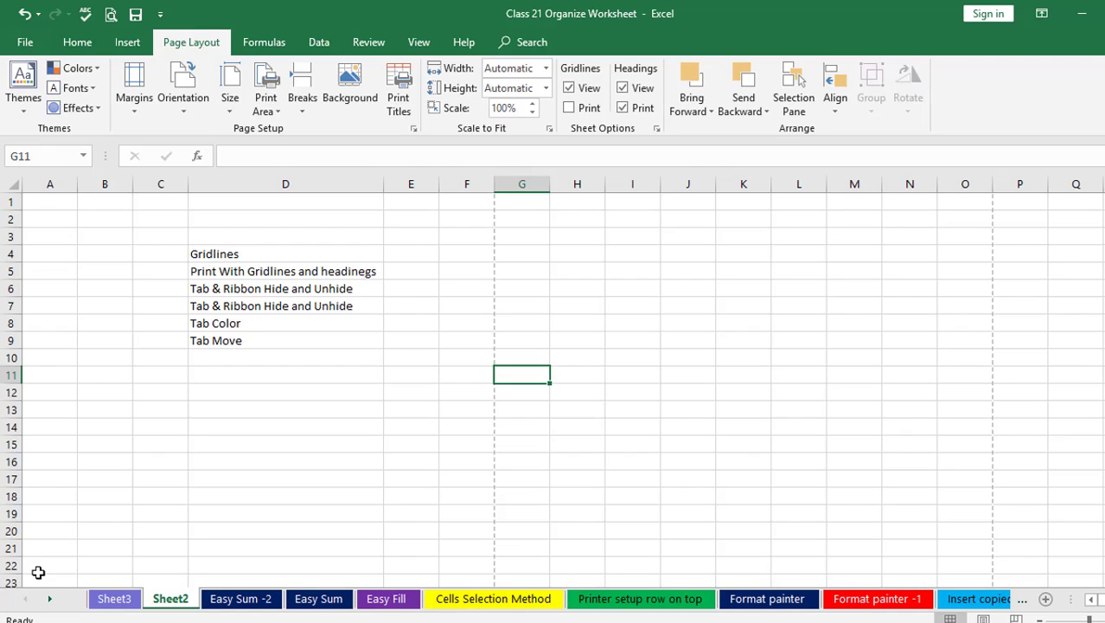
left_click(110, 18)
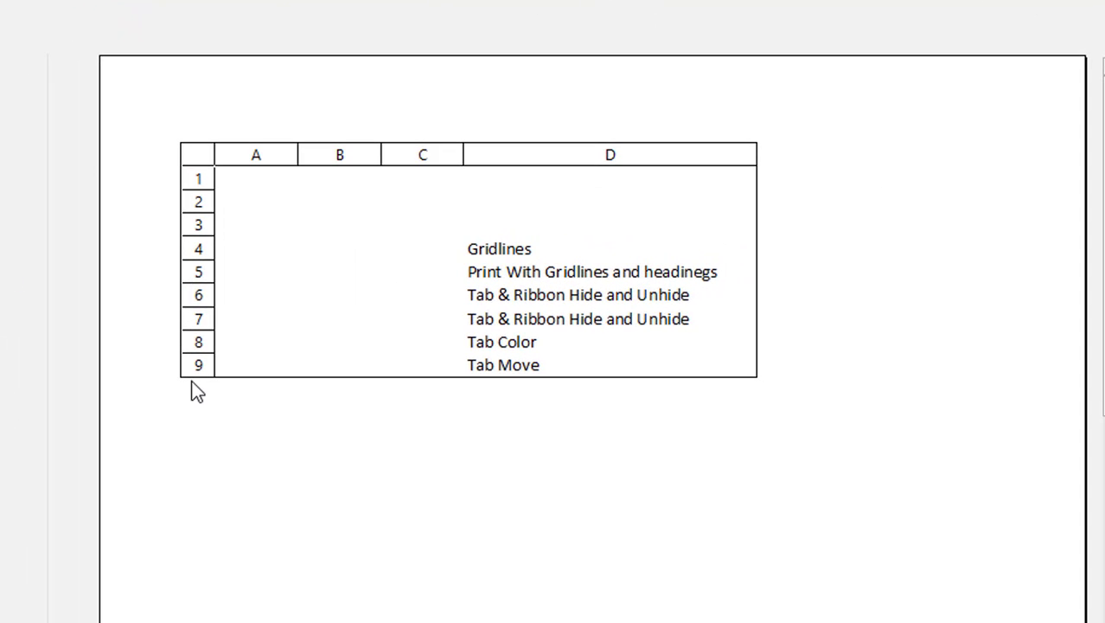
key("Escape")
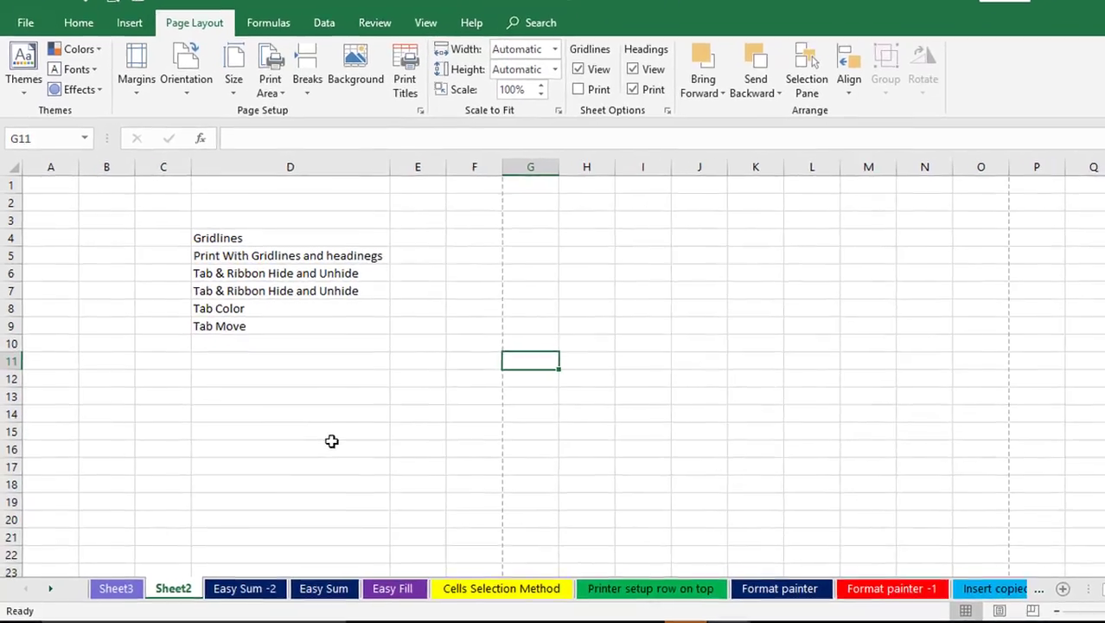
left_click(308, 432)
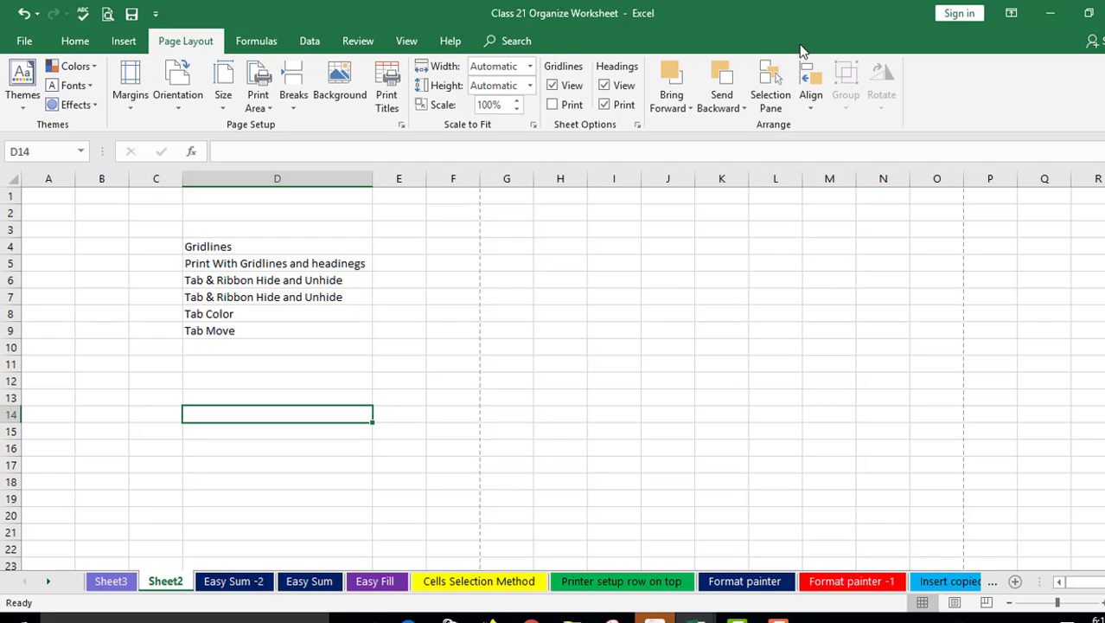
- Set the ribbon display to Auto-hide Ribbon so both tabs and commands are hidden
left_click(1018, 14)
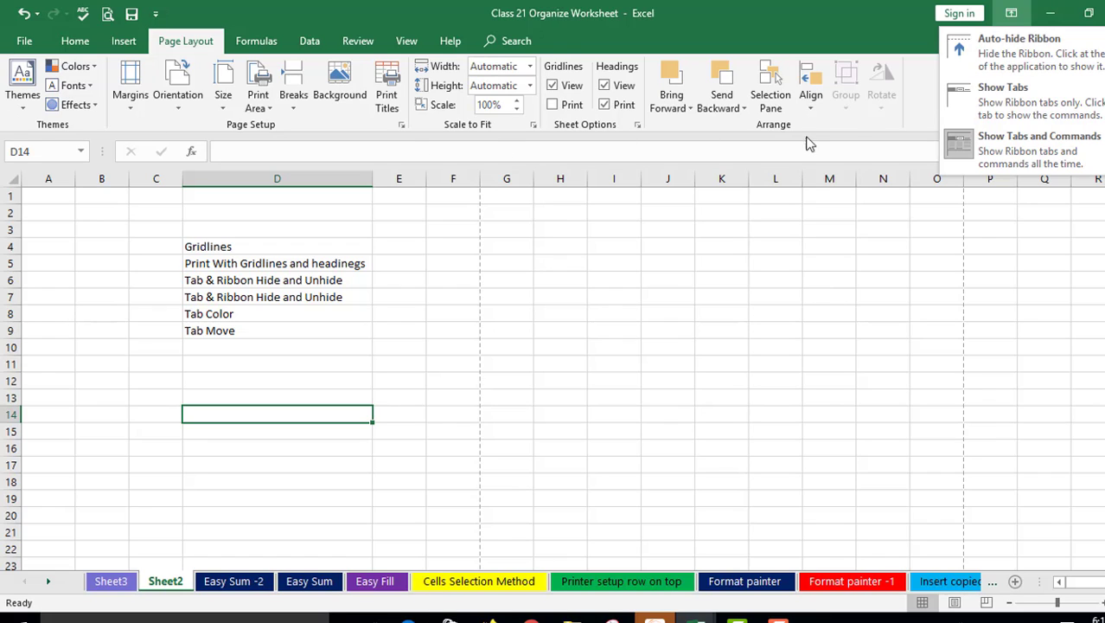
left_click(1017, 48)
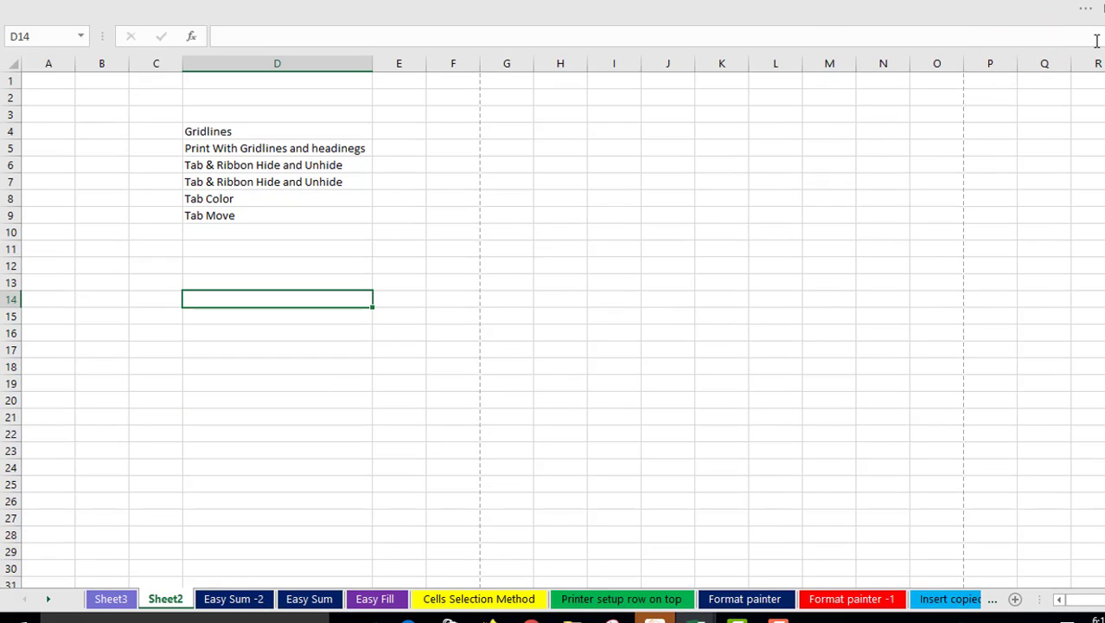
- Restore the hidden ribbon with Show Tabs and Commands, and switch its display to Show Tabs
left_click(1103, 10)
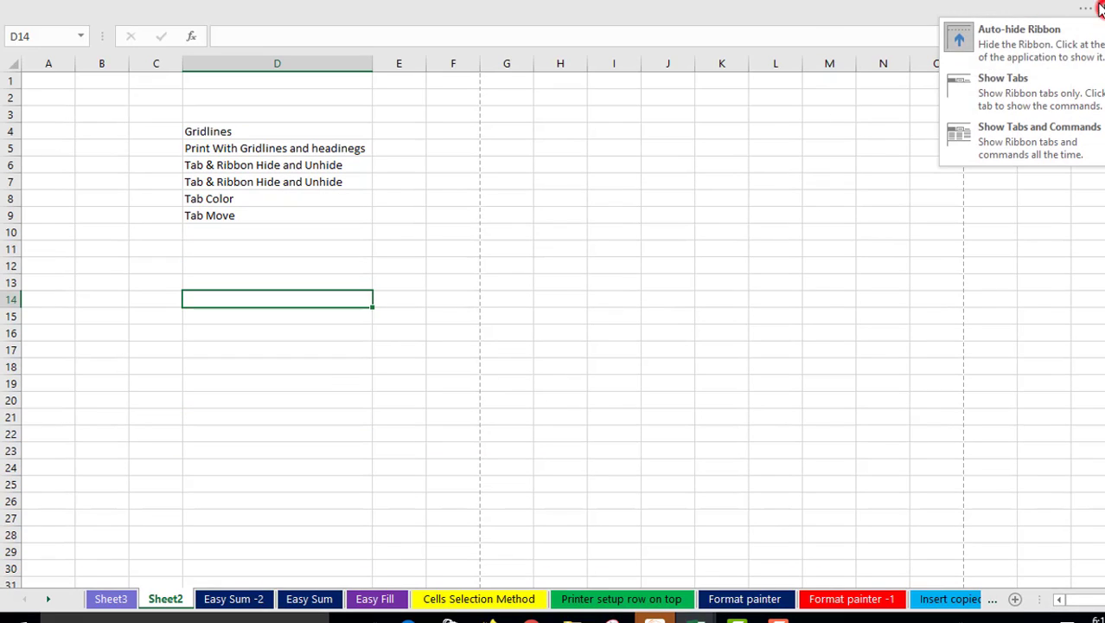
left_click(1022, 40)
left_click(1100, 10)
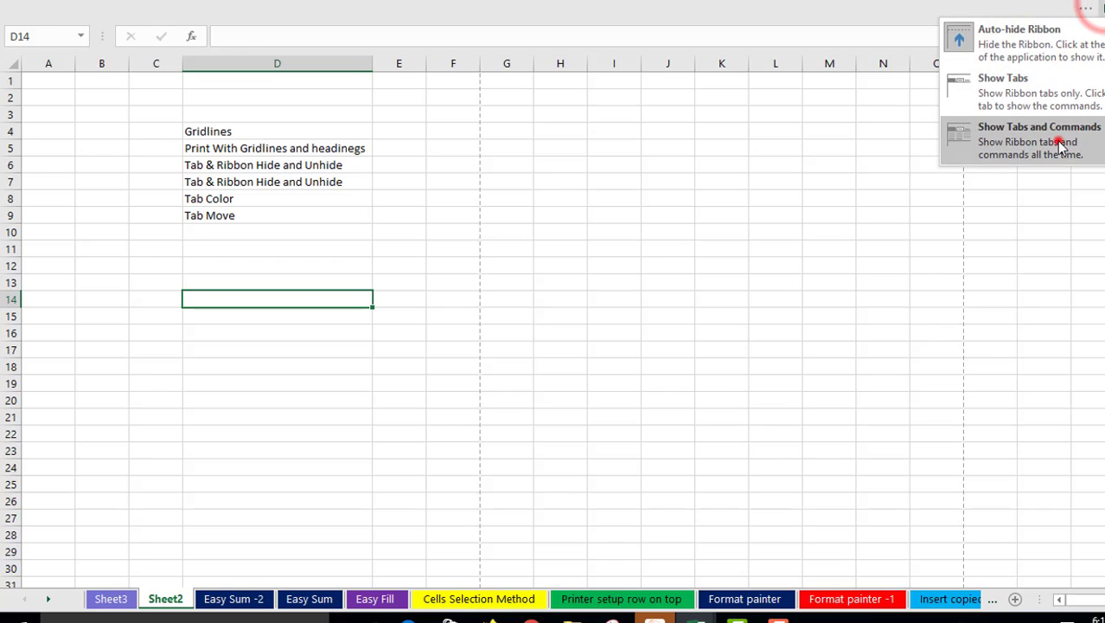
left_click(1055, 143)
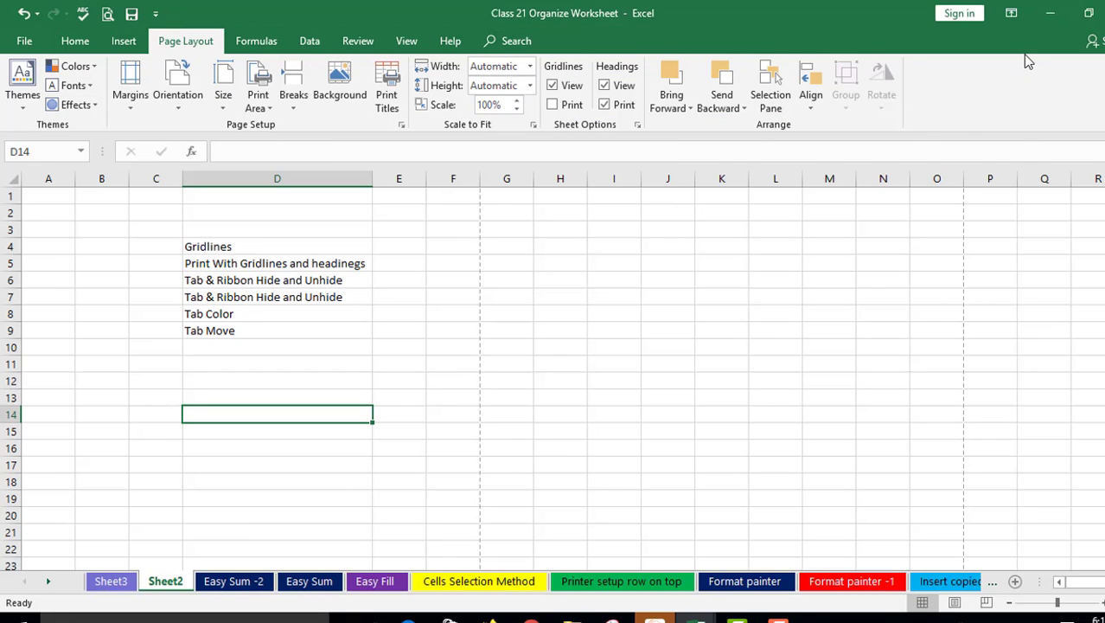
left_click(1012, 14)
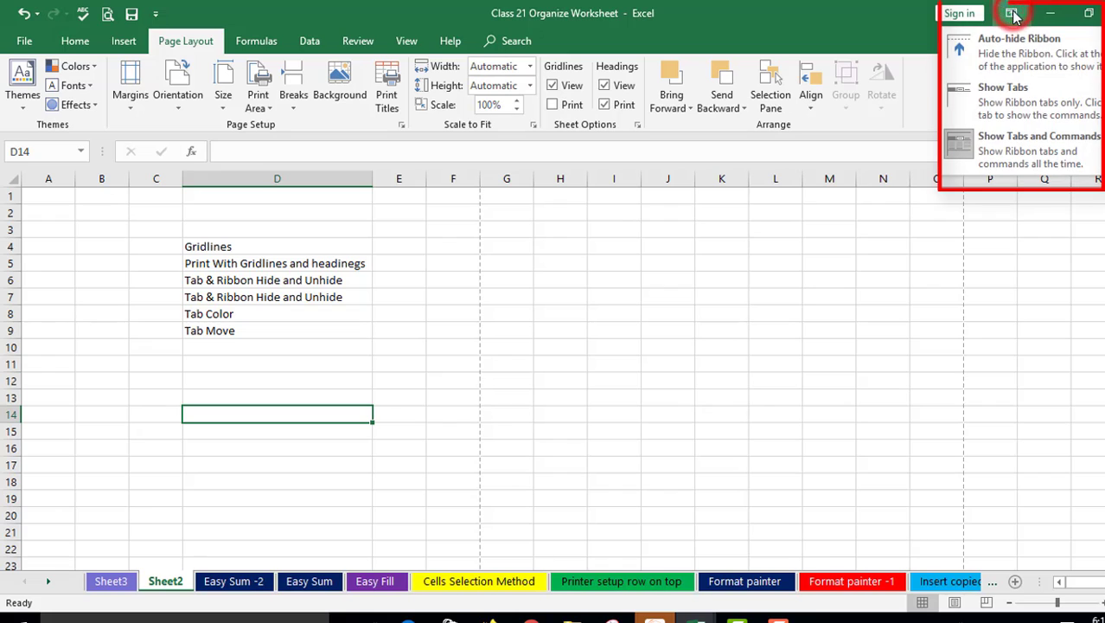
left_click(1015, 112)
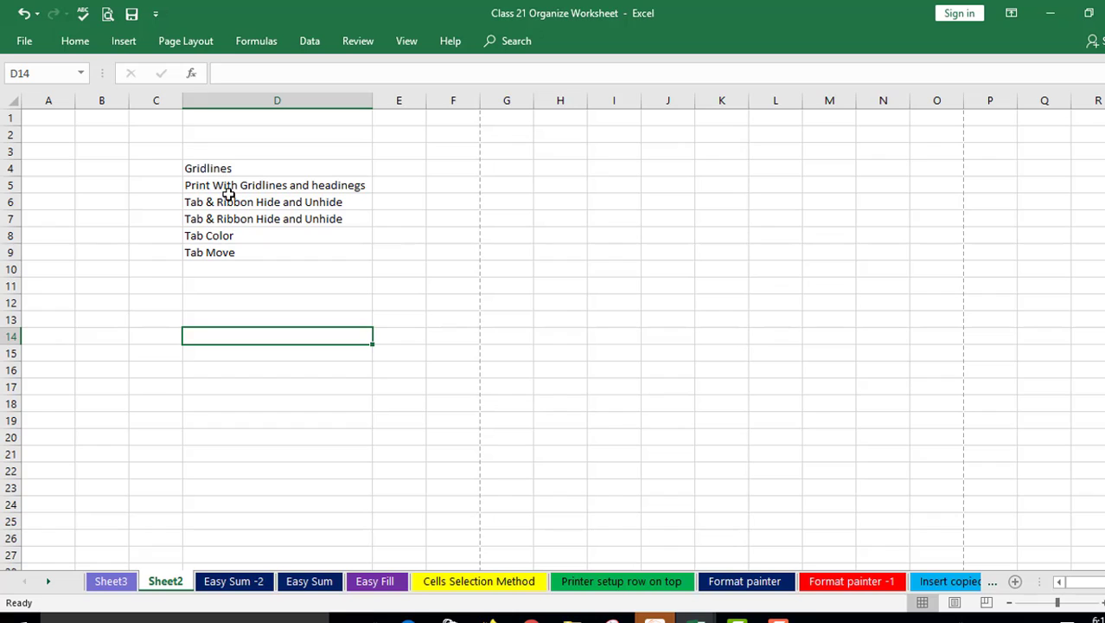
- Apply All Borders to the topic list in D4:D9 of Sheet2
left_click_drag(222, 167, 277, 254)
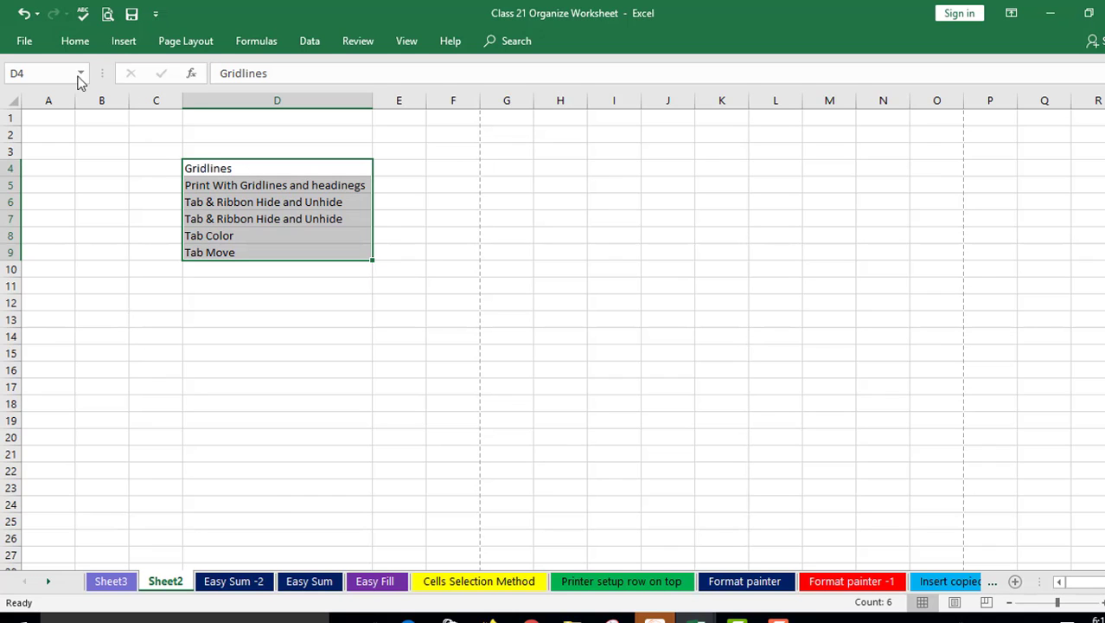
left_click(75, 41)
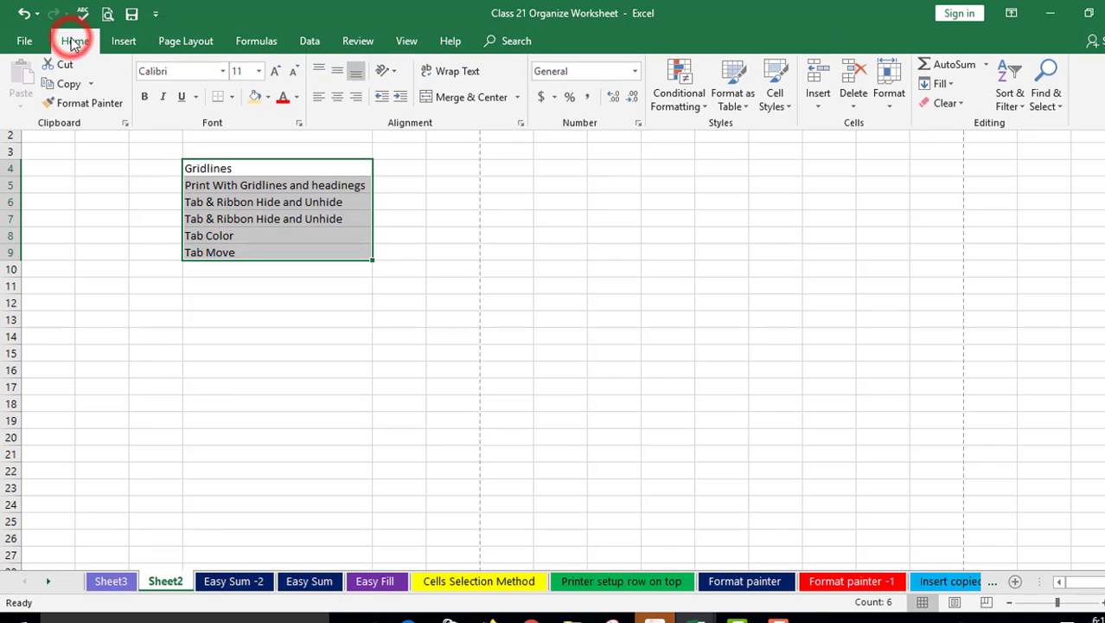
left_click(232, 99)
left_click(229, 246)
left_click(309, 370)
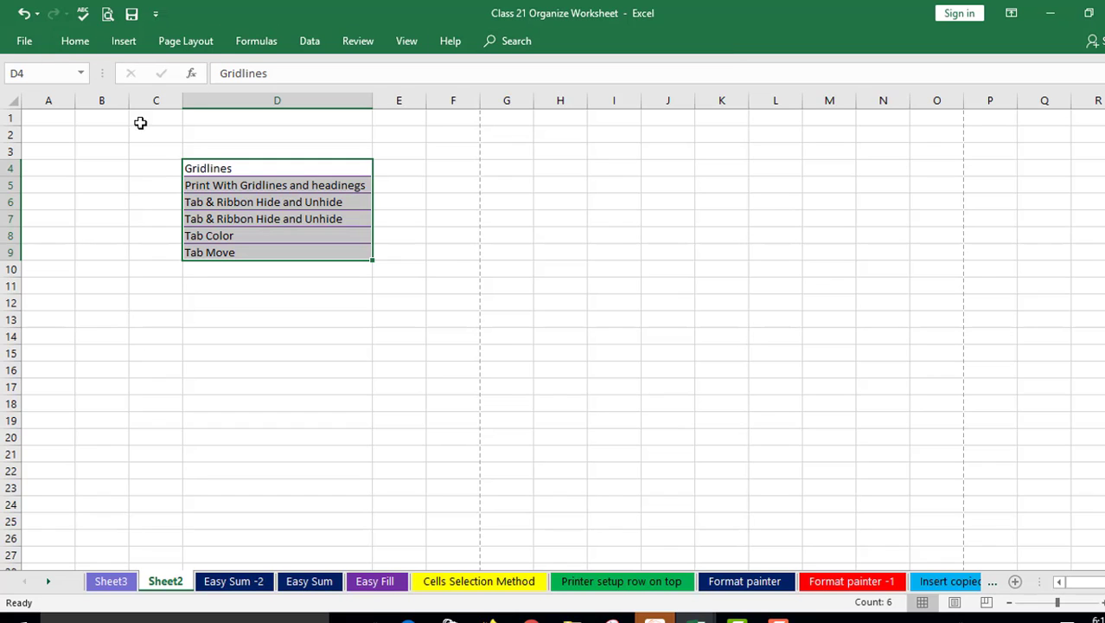
- Reveal the Home commands temporarily, and set the ribbon display to Show Tabs and Commands
double_click(75, 40)
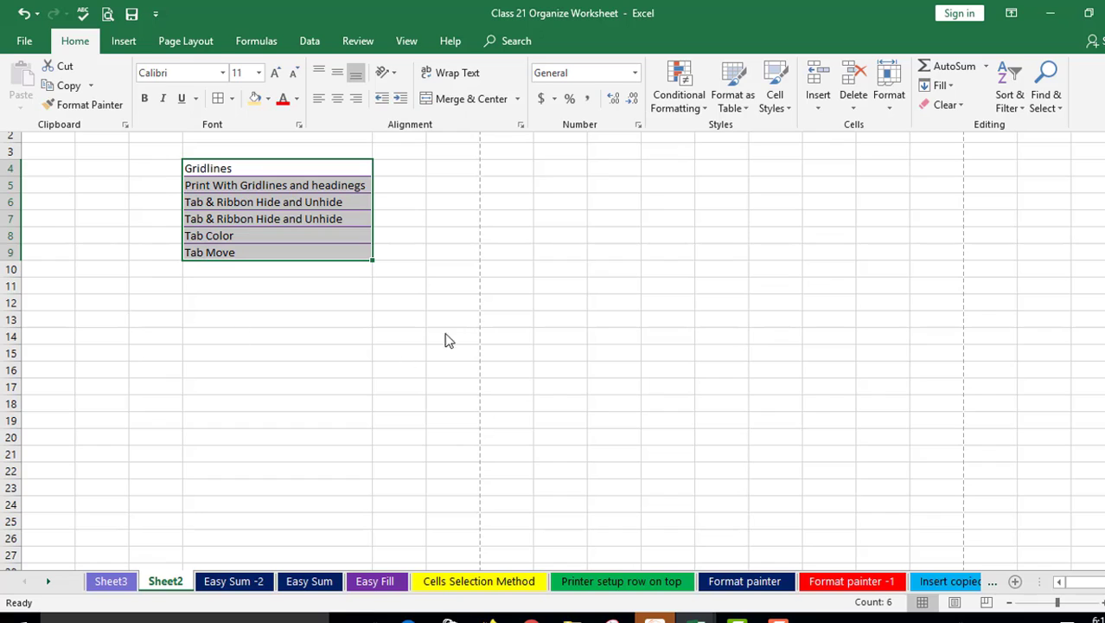
left_click(457, 309)
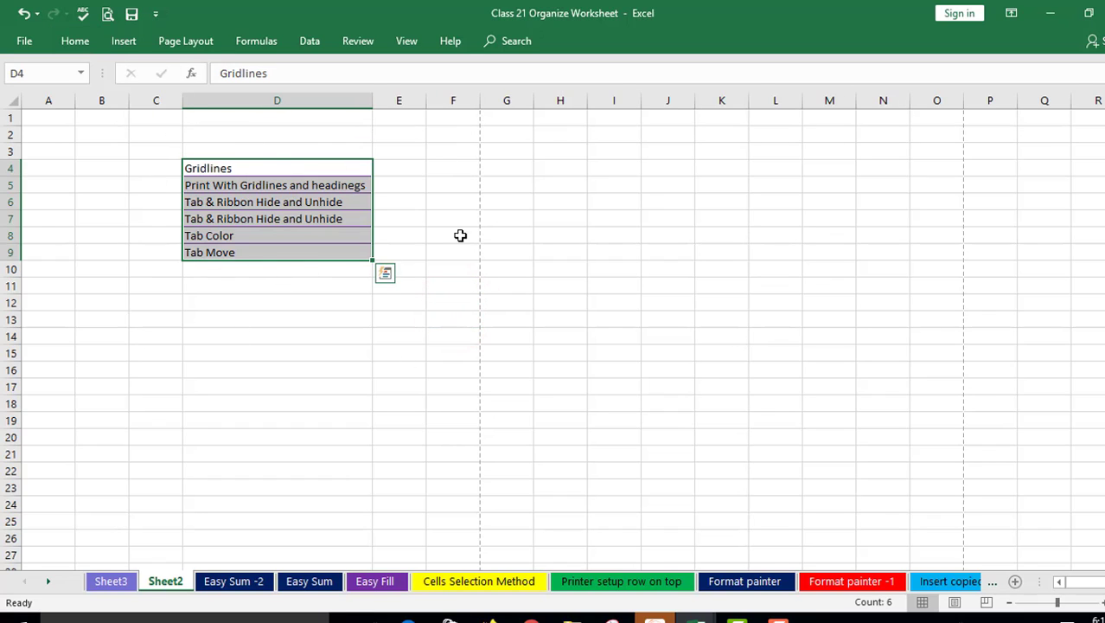
left_click(1011, 12)
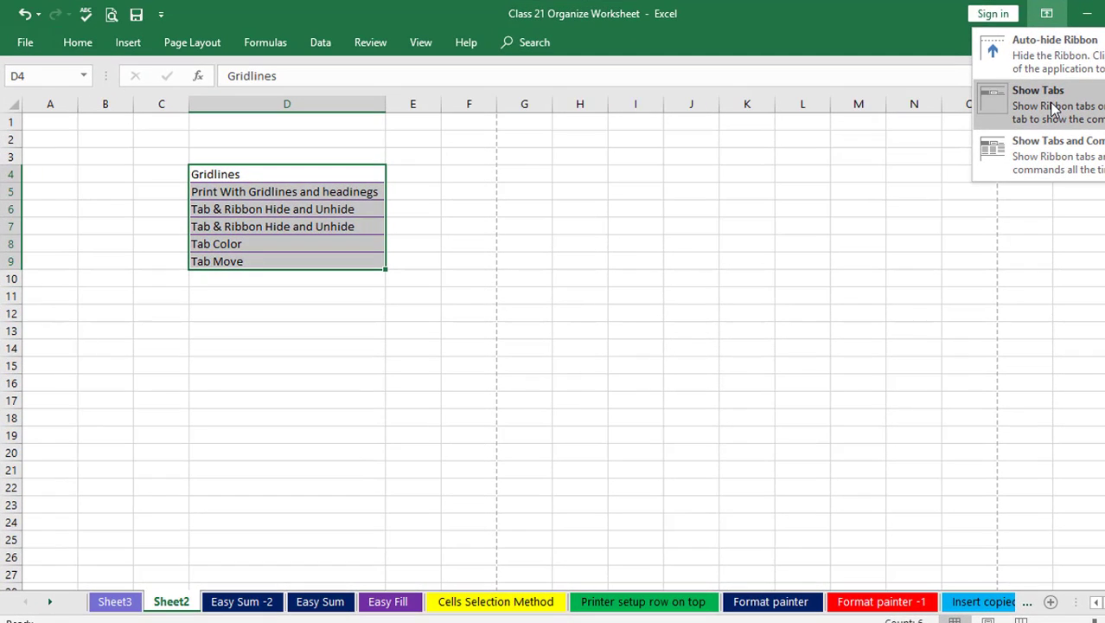
left_click(1061, 155)
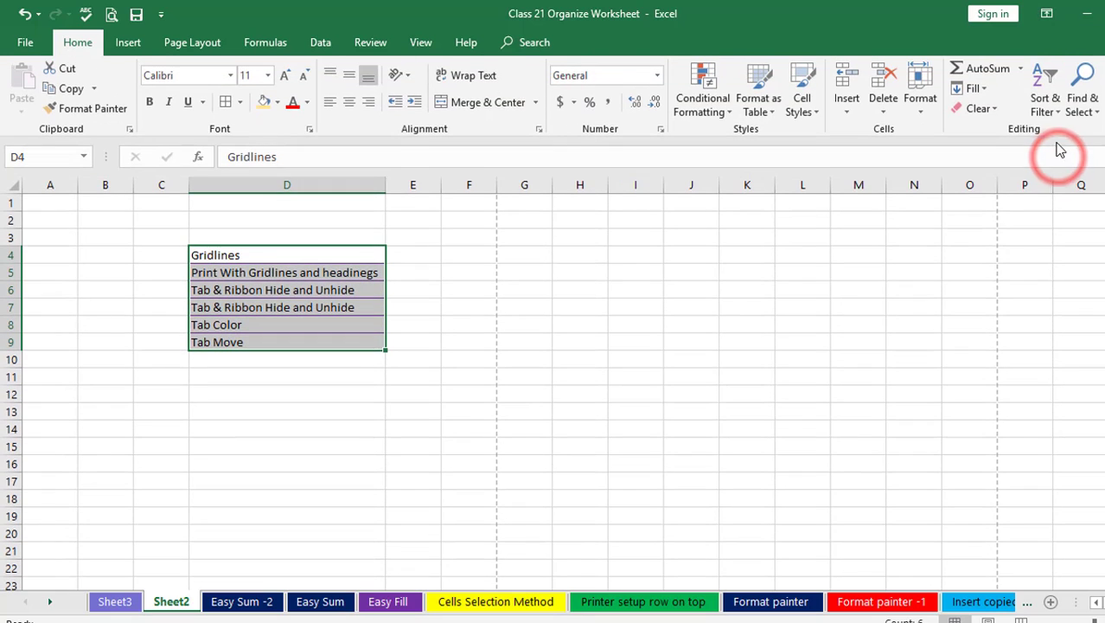
- Set the ribbon display to Show Tabs and reveal the Insert commands temporarily, returning to the worksheet each time
left_click(1048, 17)
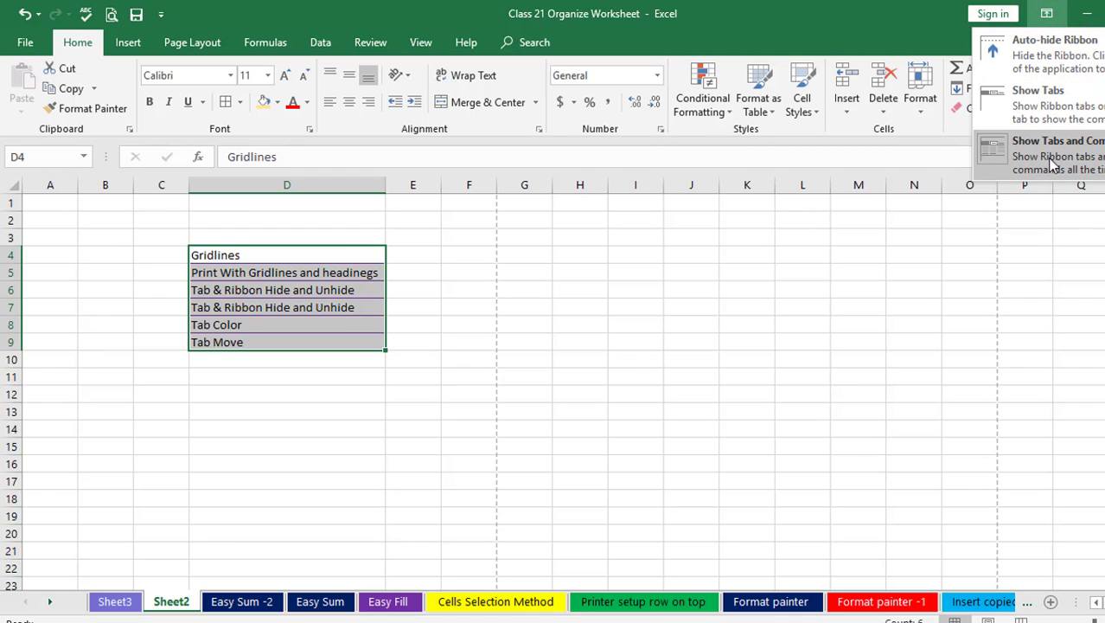
left_click(1041, 117)
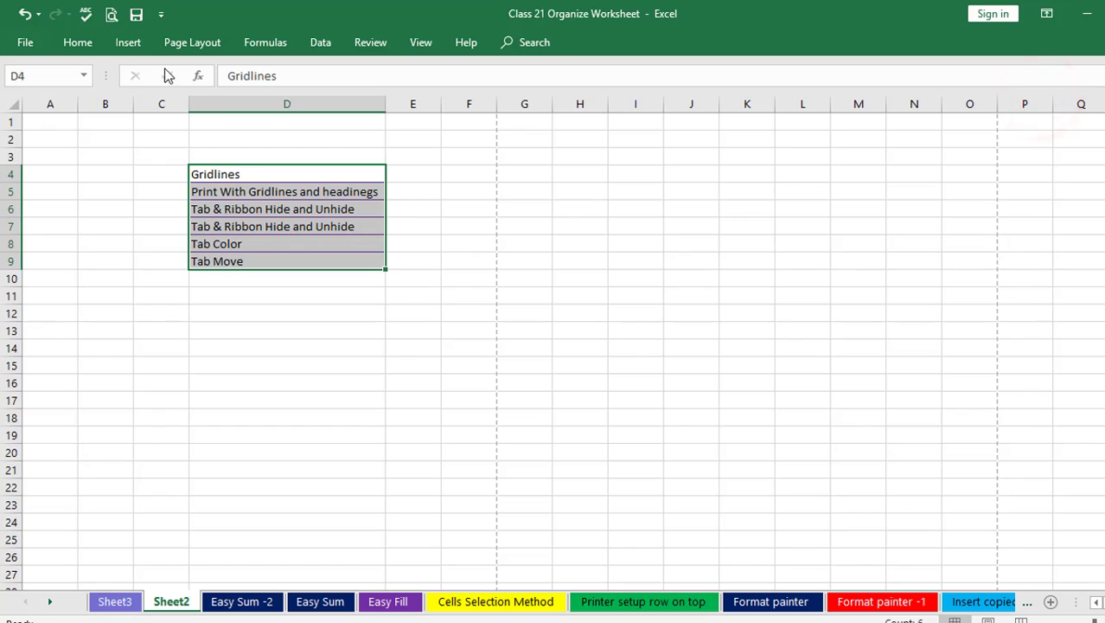
left_click(125, 45)
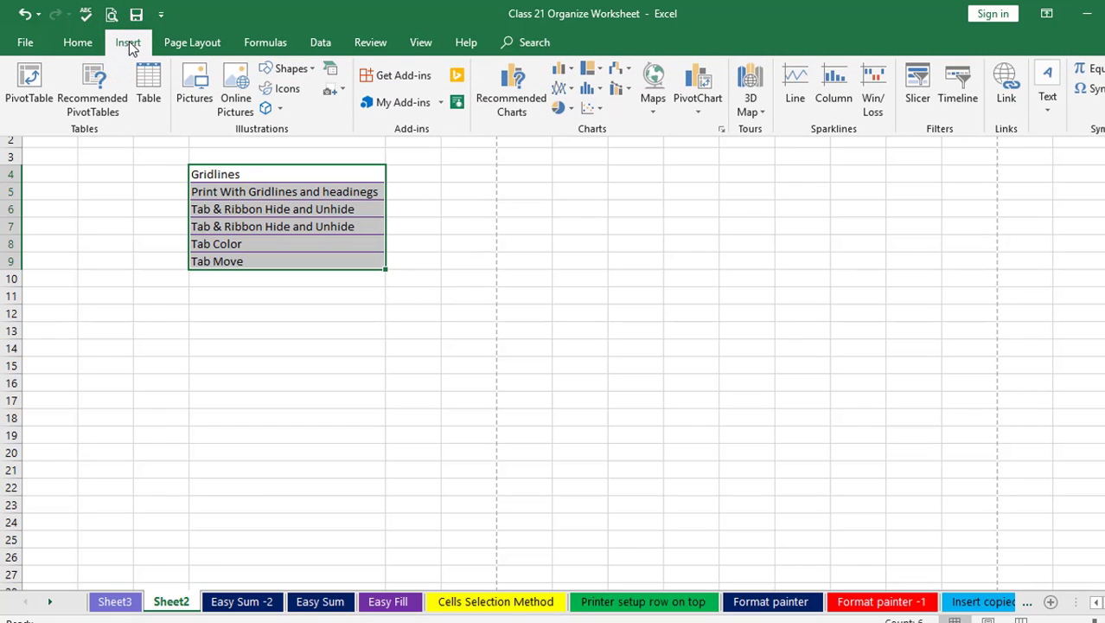
left_click(172, 219)
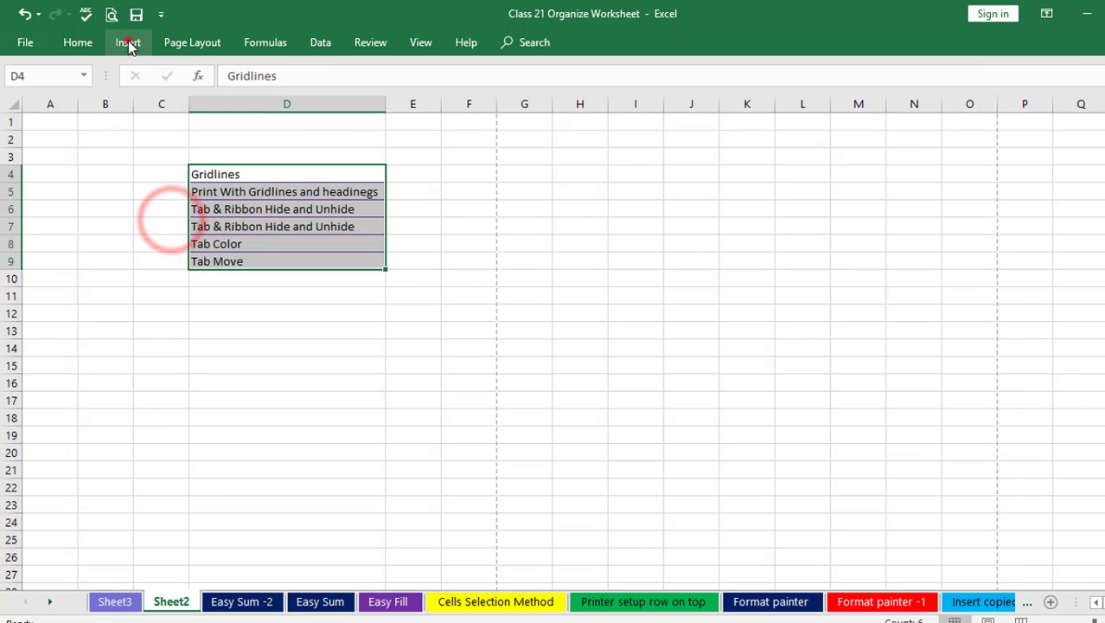
left_click(126, 43)
left_click(177, 242)
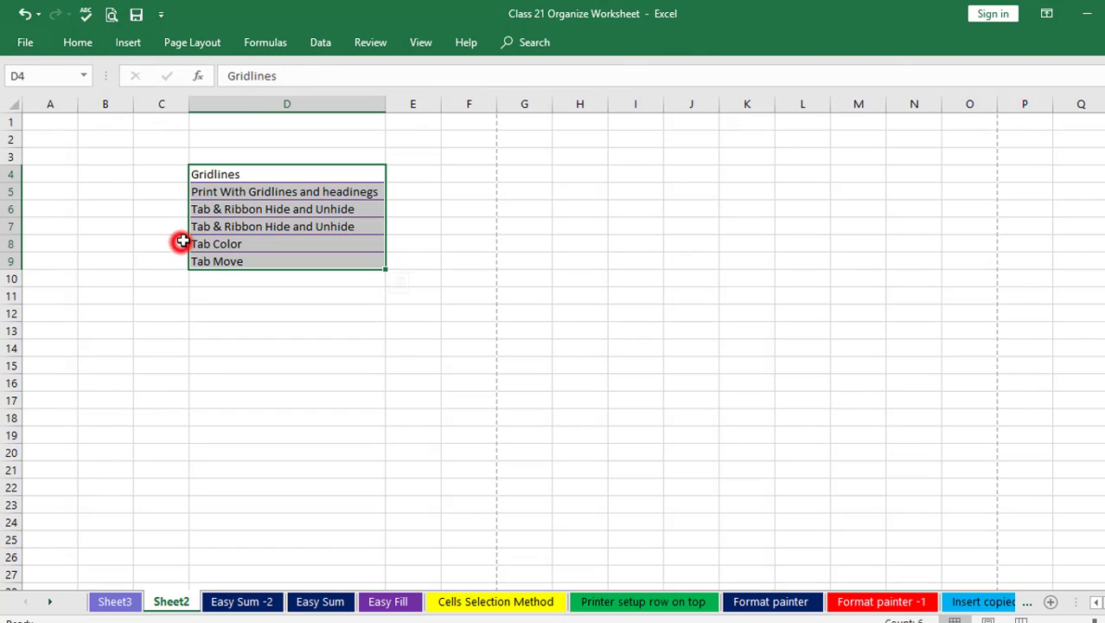
- Pin the ribbon open on the Insert commands and select a few worksheet cells, ending on F6
double_click(134, 43)
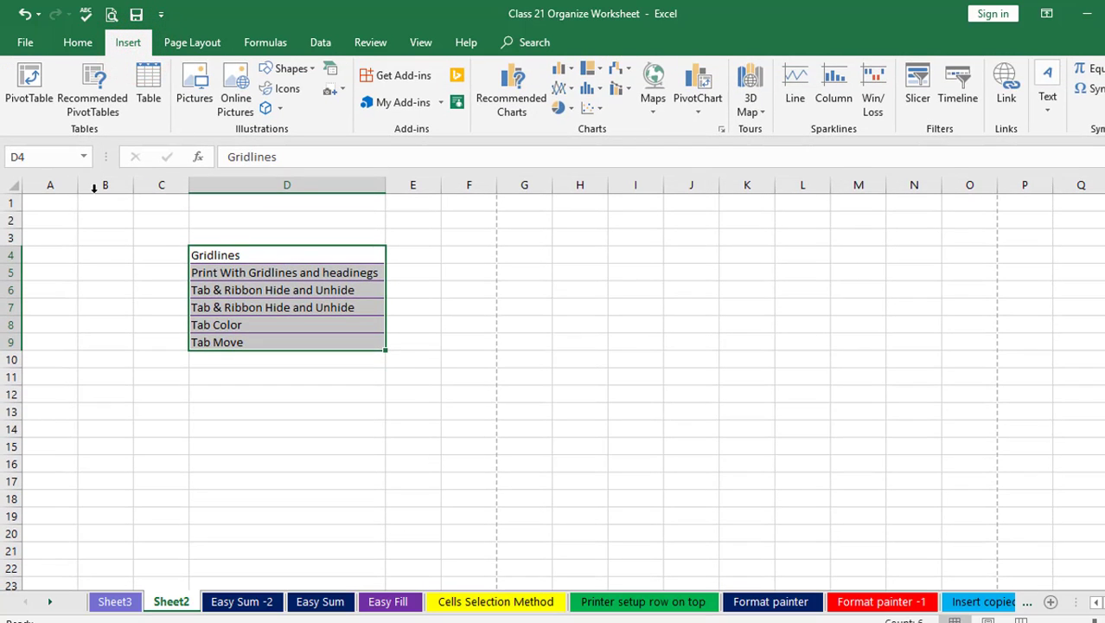
left_click(533, 324)
left_click(67, 318)
left_click(448, 289)
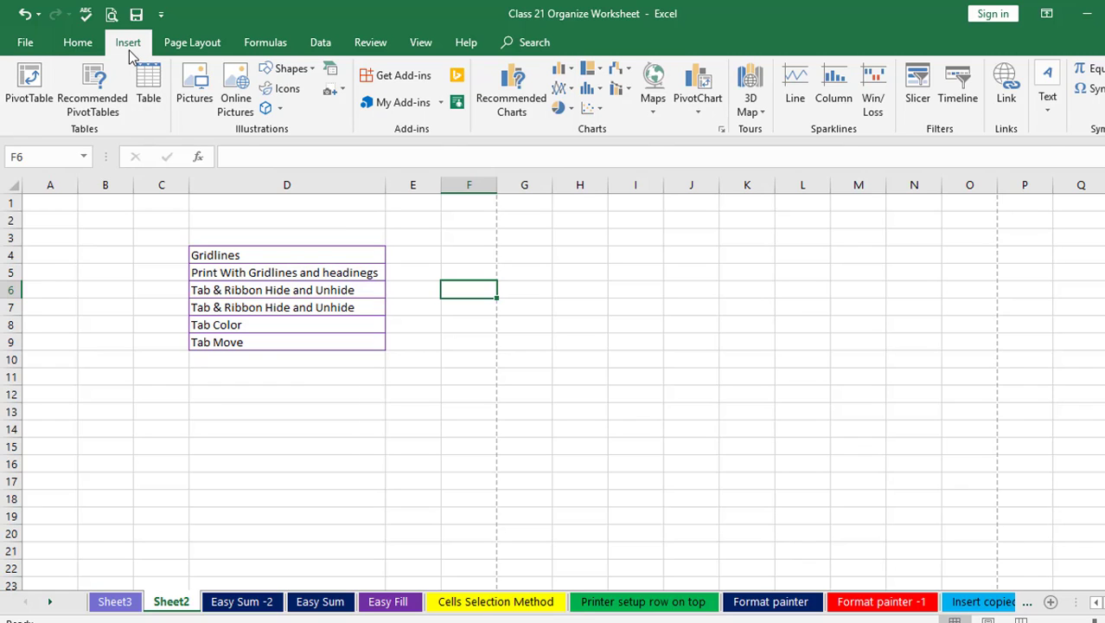
- Collapse the ribbon to its tabs from Home, select cell C4, and reveal the Home commands temporarily
left_click(78, 43)
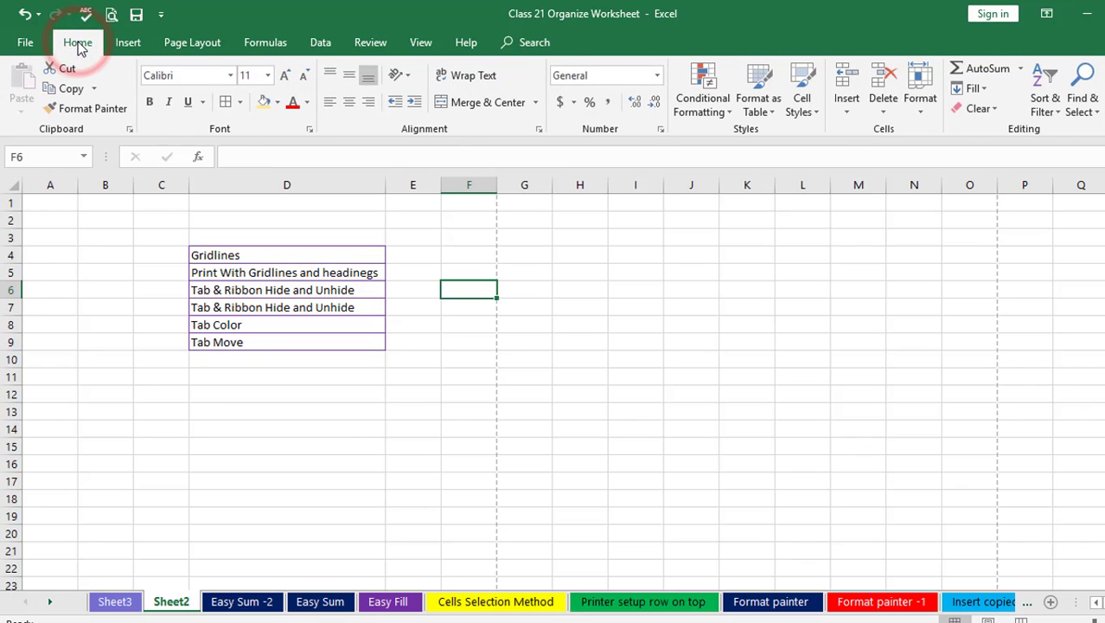
double_click(78, 43)
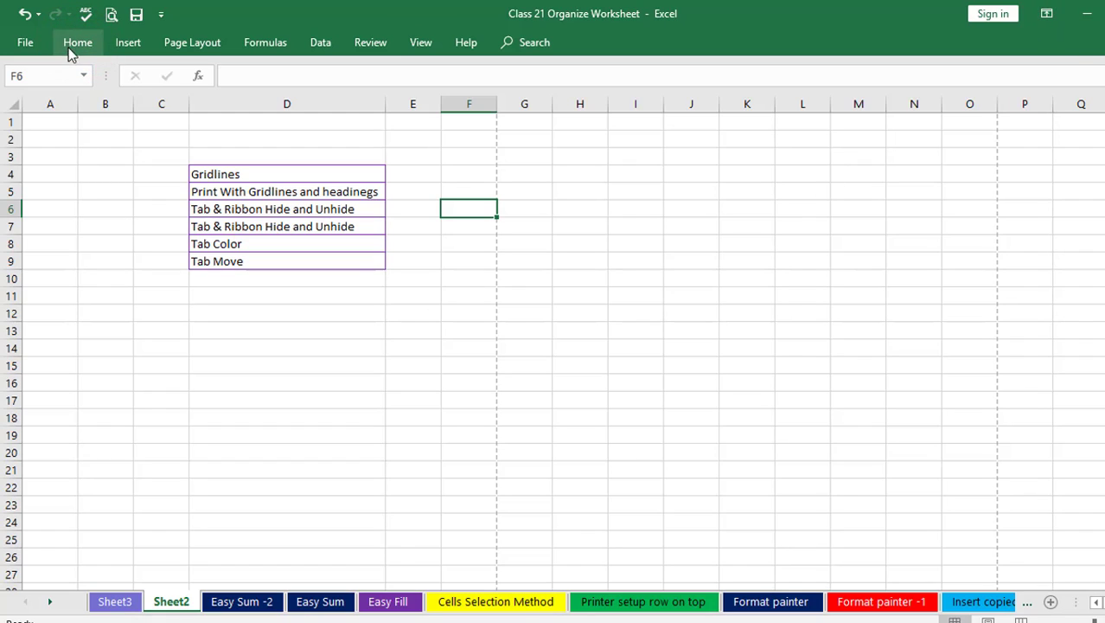
left_click(145, 171)
left_click(77, 42)
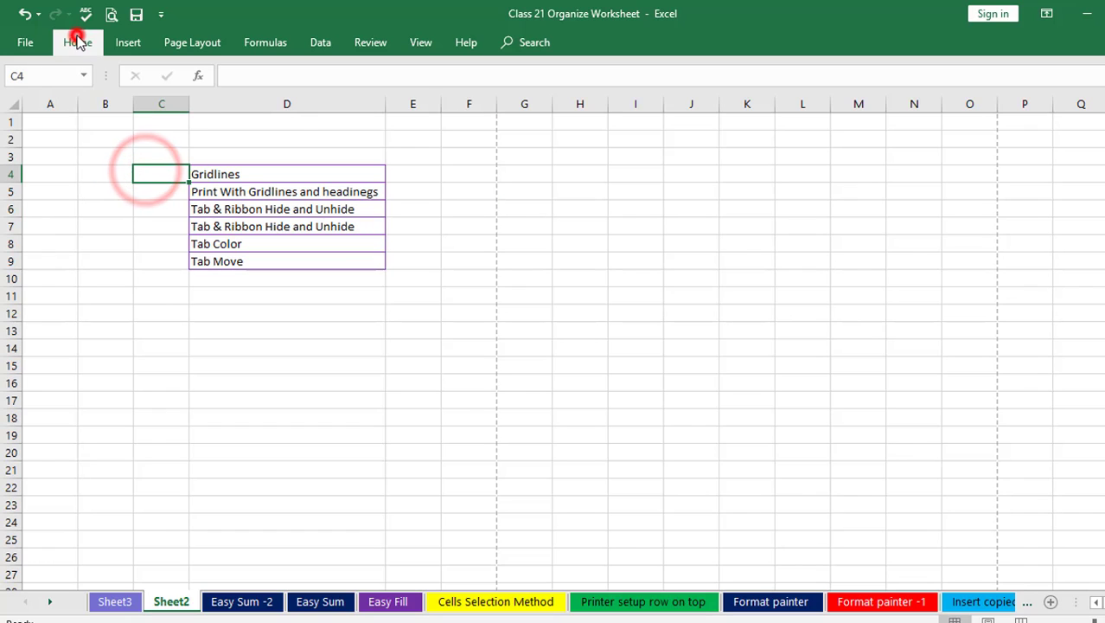
left_click(120, 225)
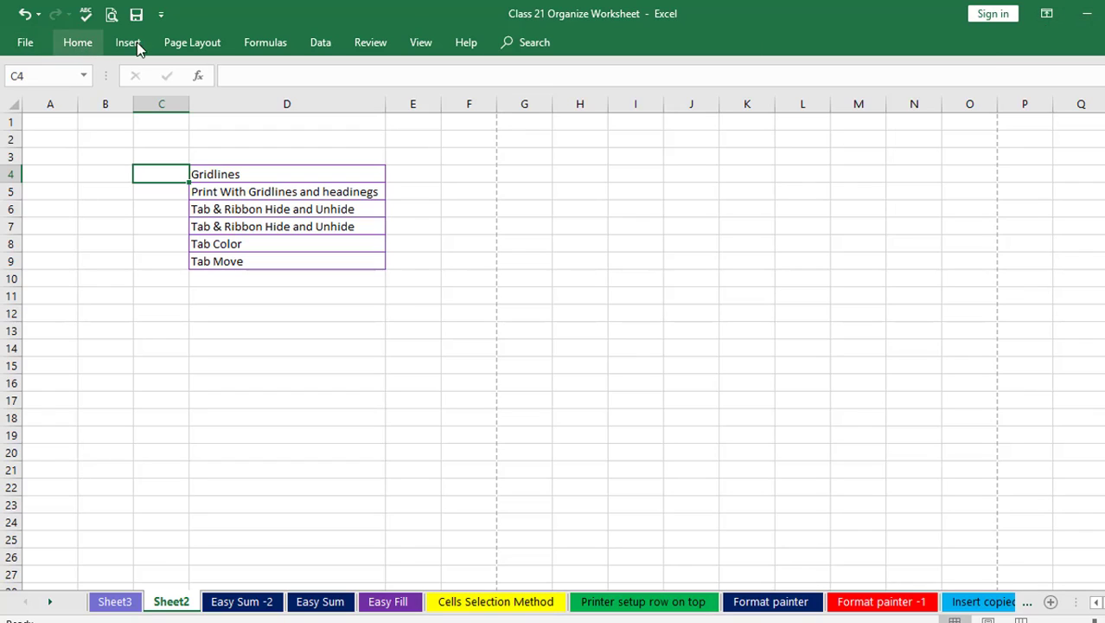
- Pin the ribbon open on the Home commands and select cell B7 in the worksheet
double_click(79, 42)
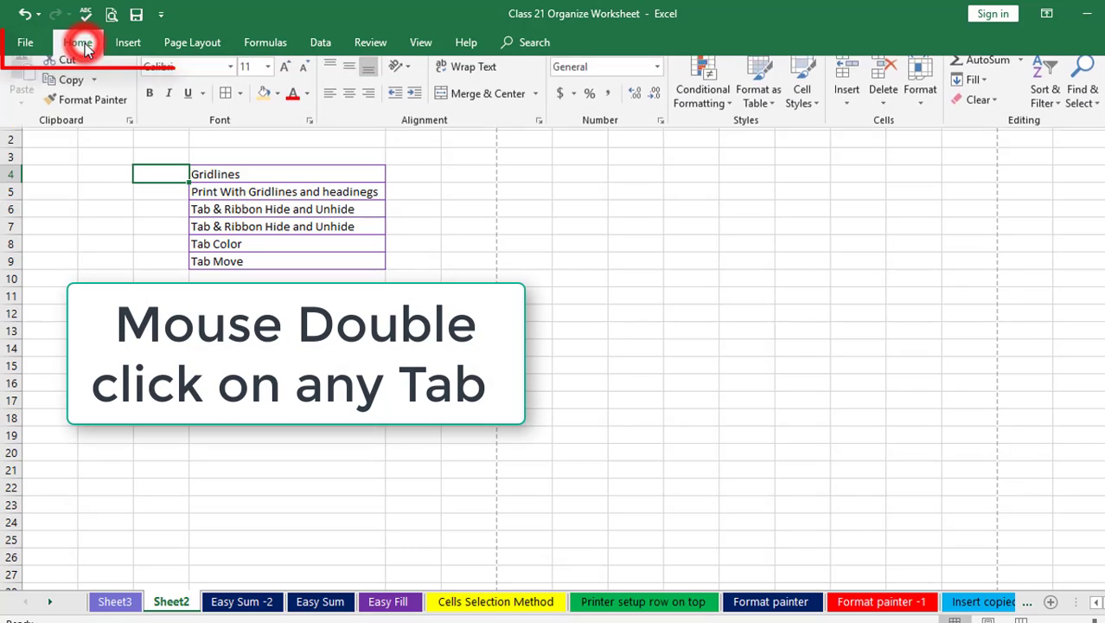
left_click(407, 291)
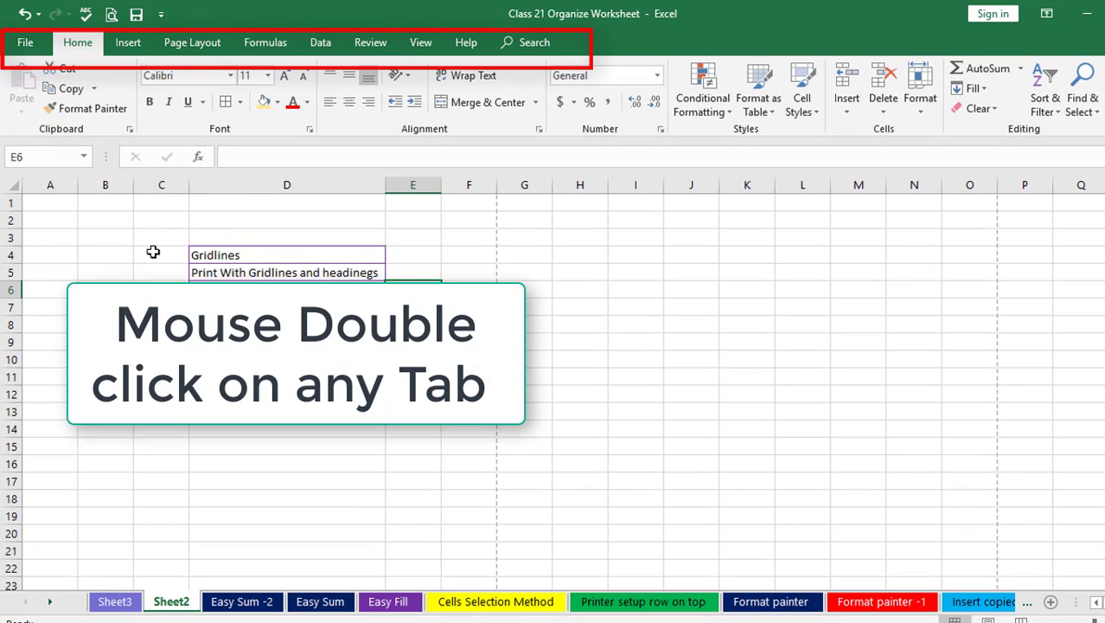
left_click(130, 302)
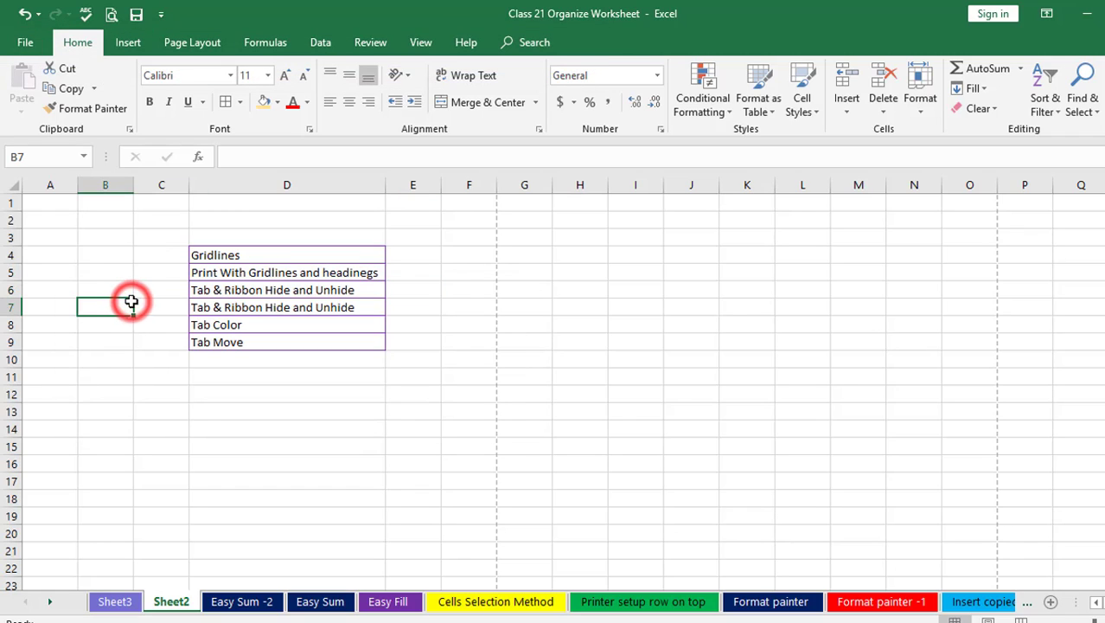
- Toggle the ribbon between collapsed and expanded several times, ending with its commands shown
key("ctrl+F1")
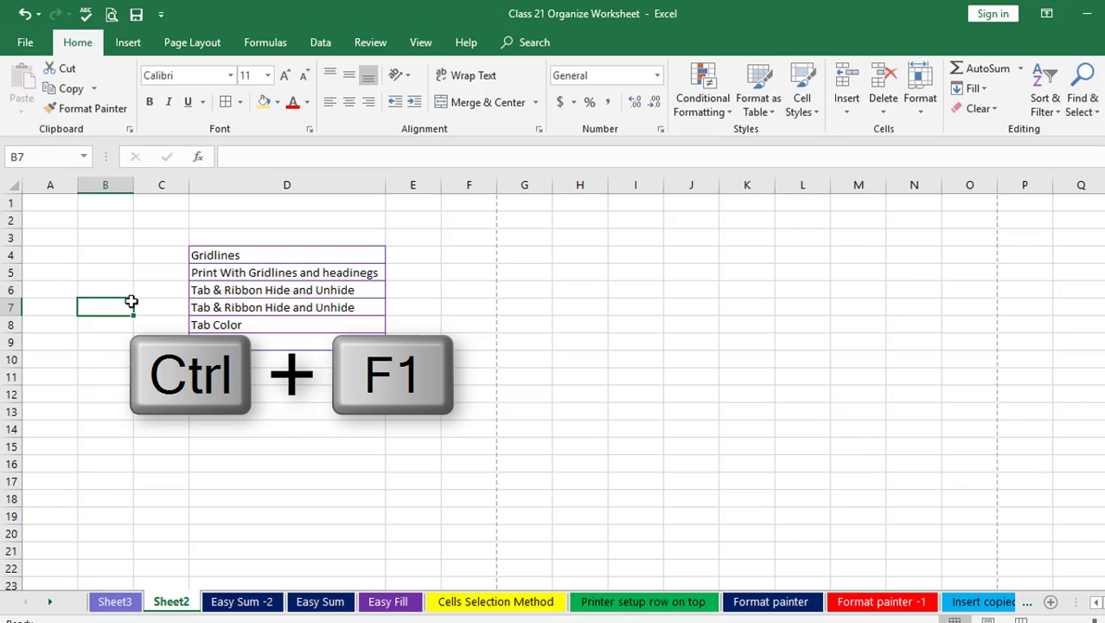
key("ctrl+F1")
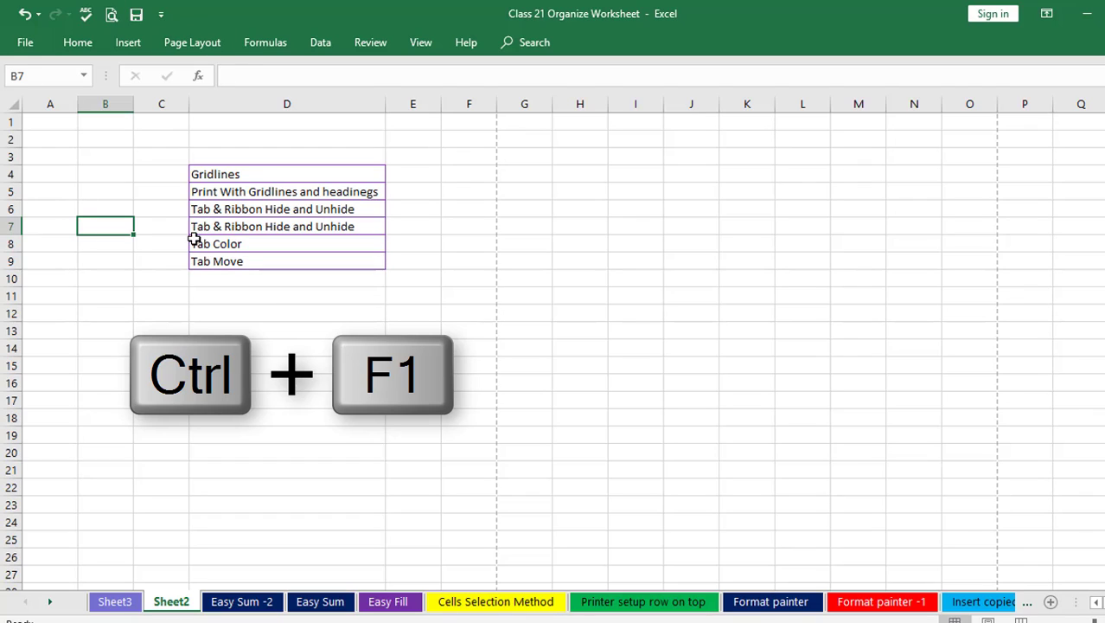
key("ctrl+F1")
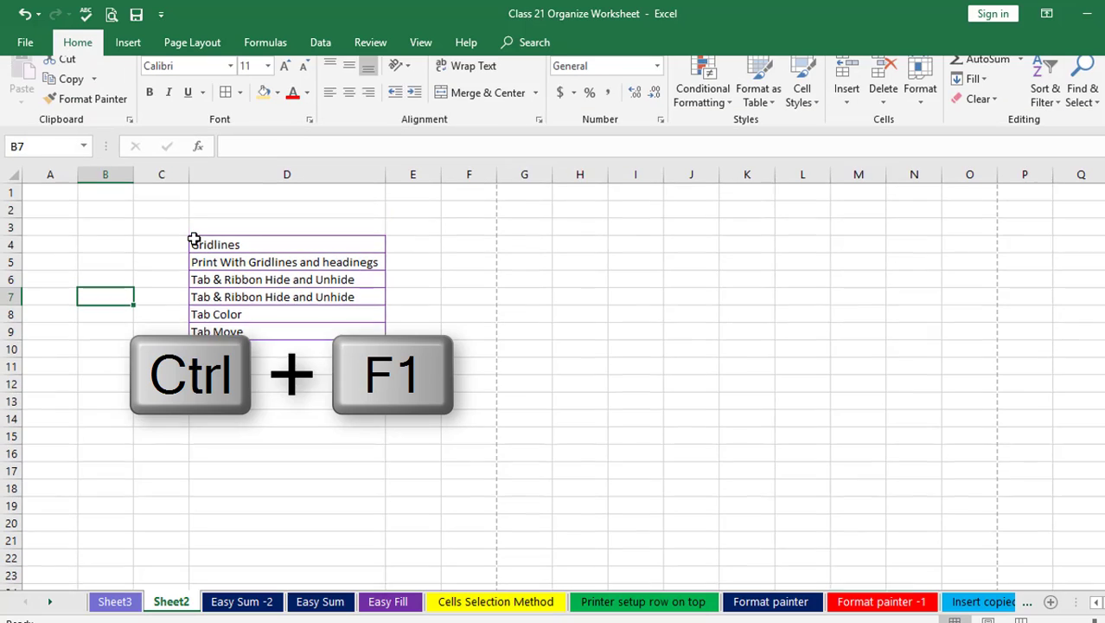
key("ctrl+F1")
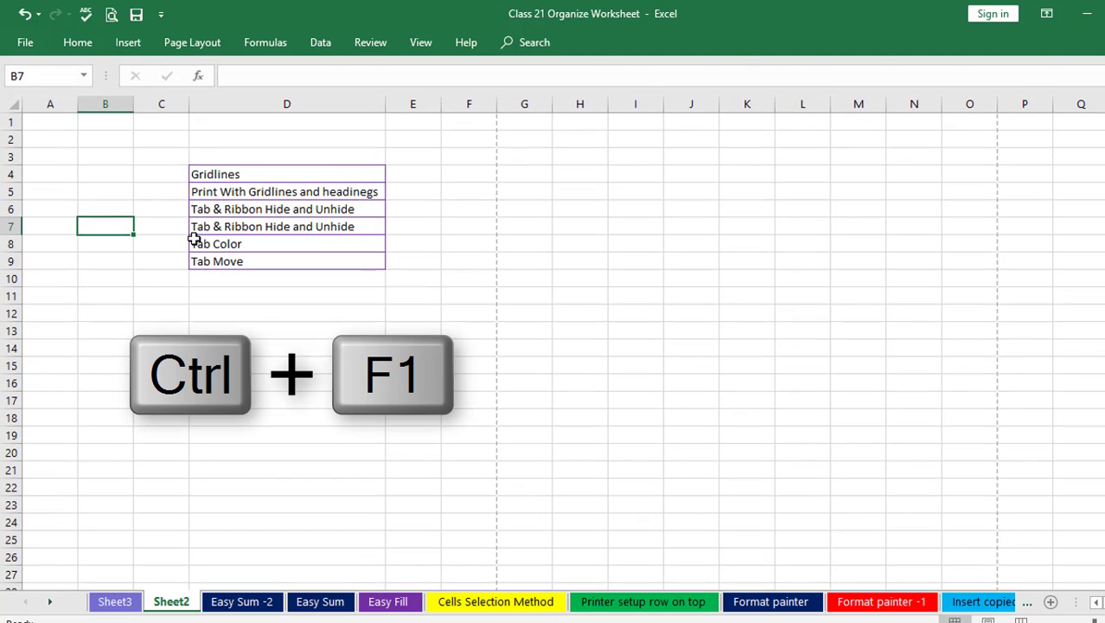
key("ctrl+F1")
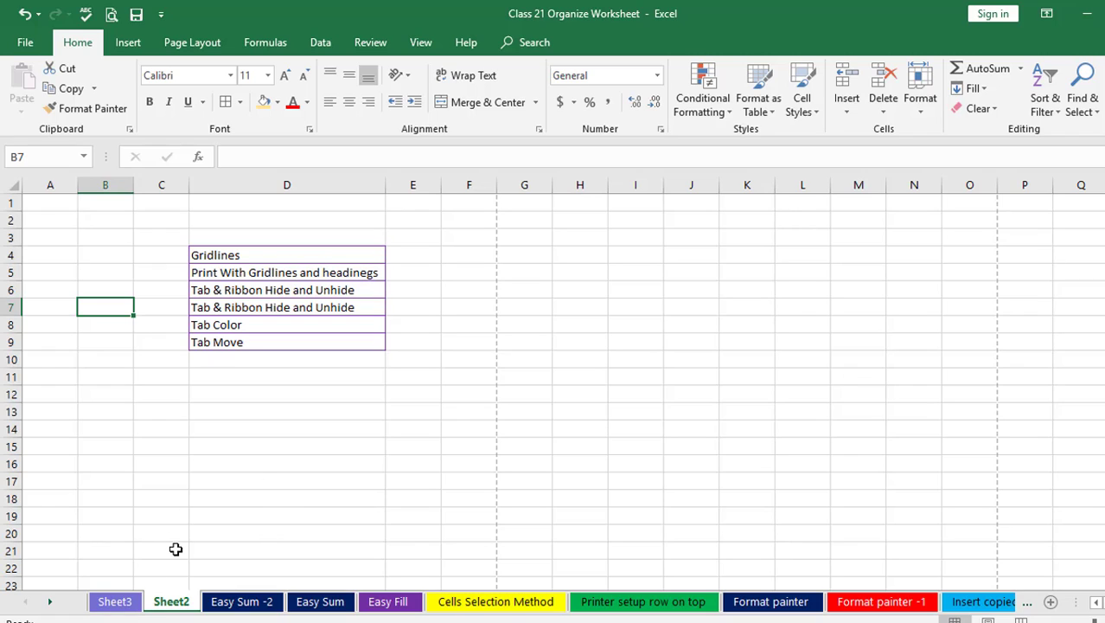
- Give the Sheet2 tab a custom red color, RGB 241, 69, 51, and select cell D17
right_click(173, 604)
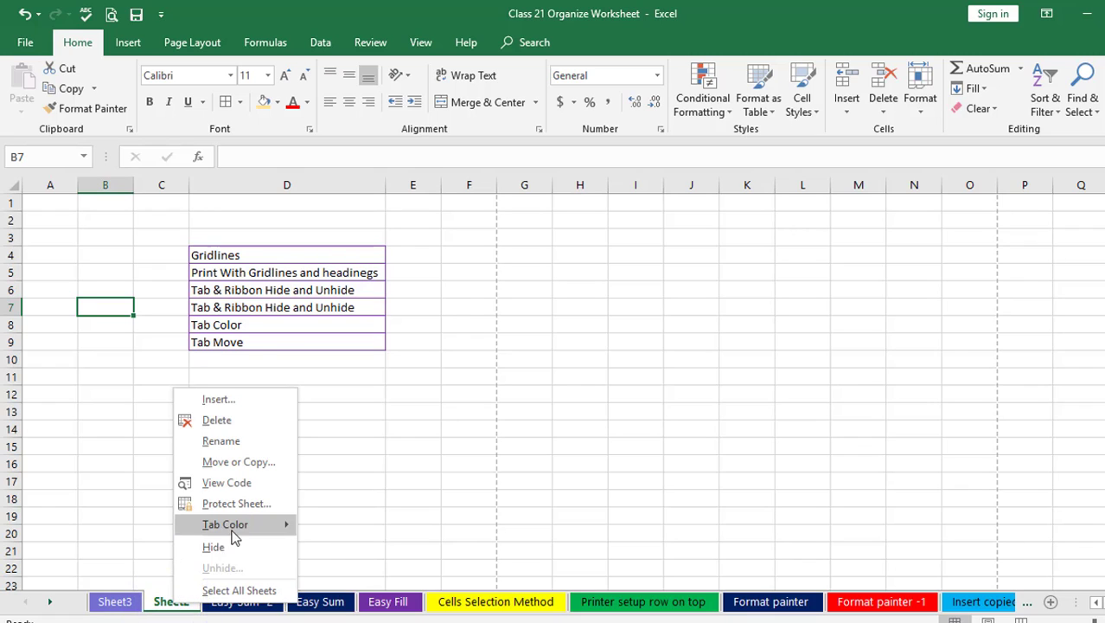
mouse_move(241, 527)
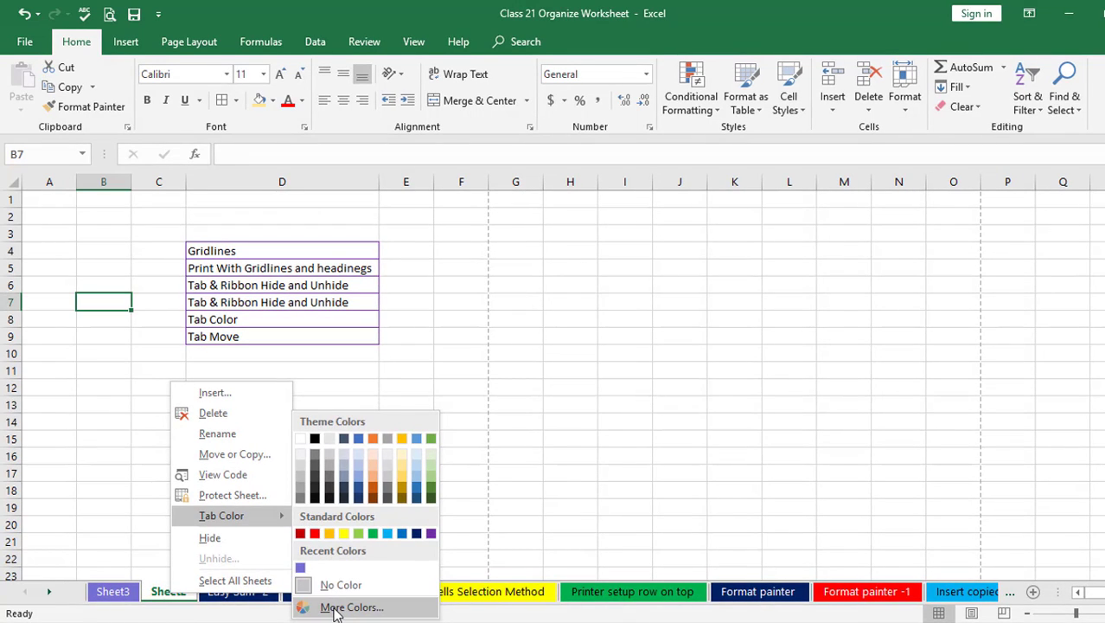
left_click(337, 608)
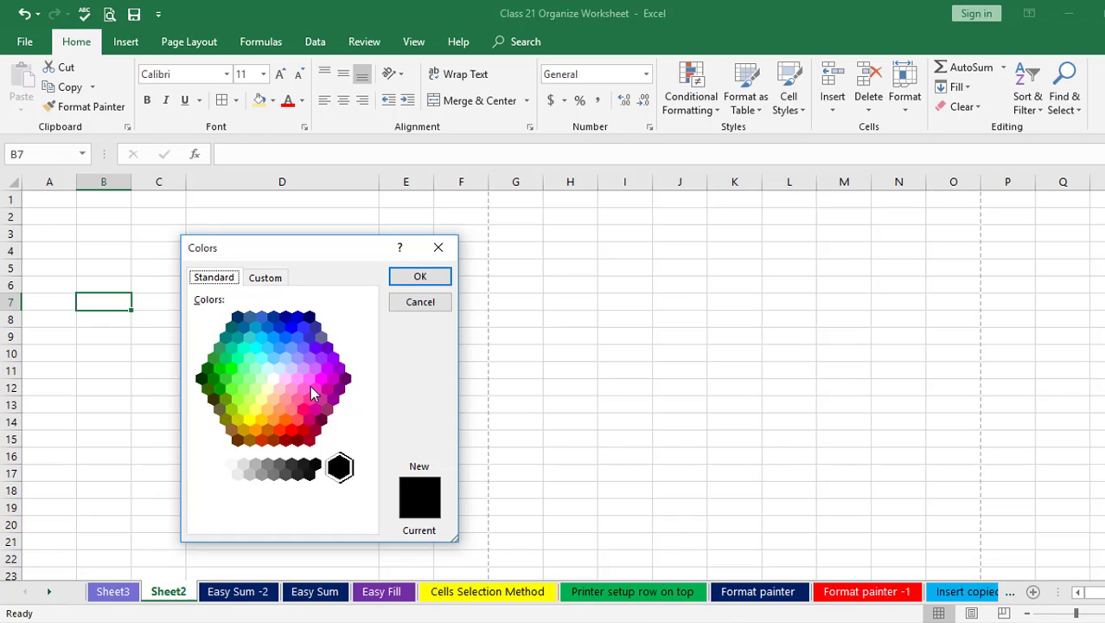
left_click(267, 368)
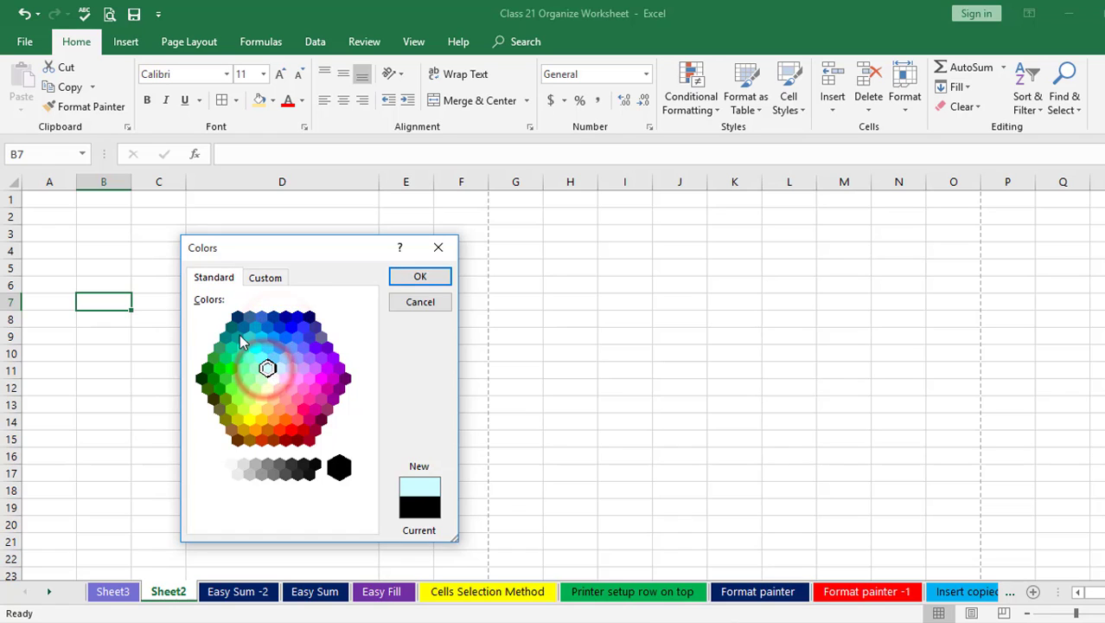
left_click(263, 277)
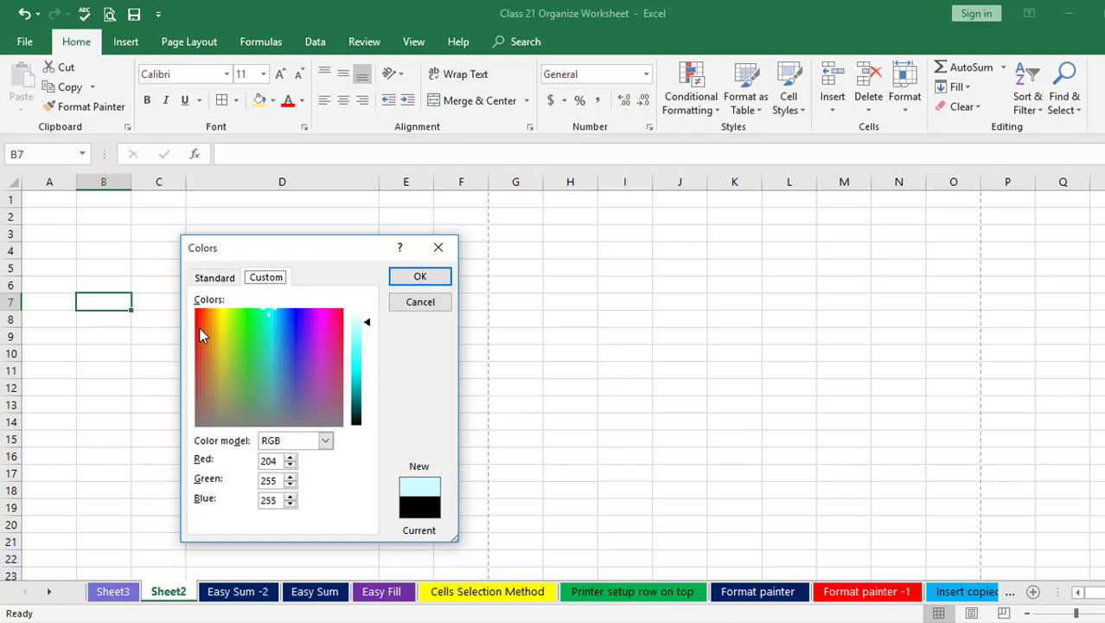
left_click(198, 322)
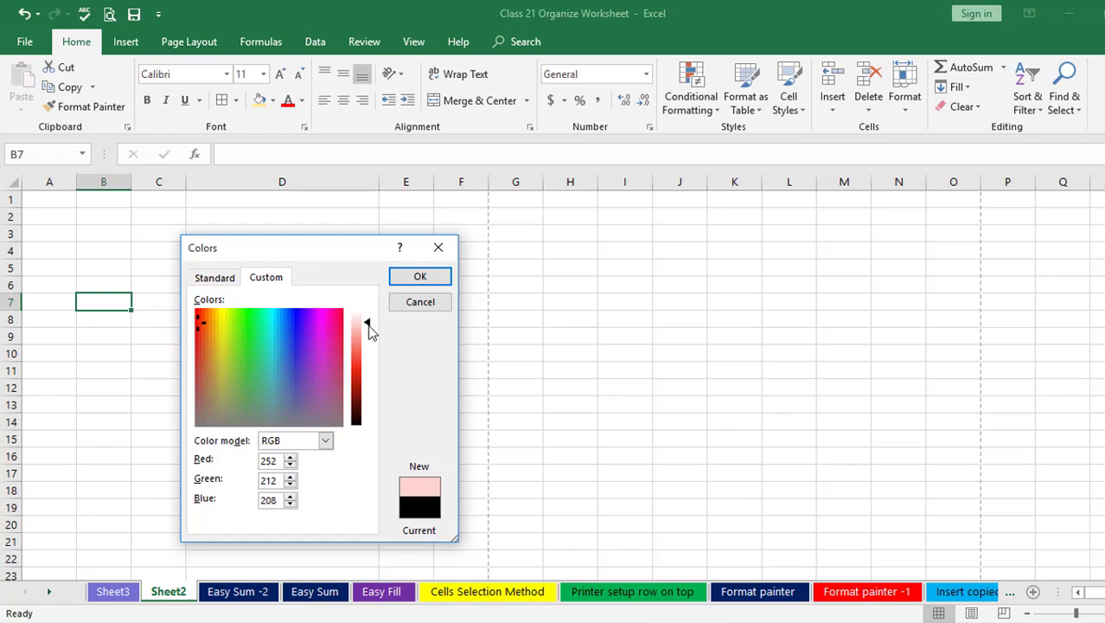
left_click(368, 324)
left_click_drag(368, 326, 383, 359)
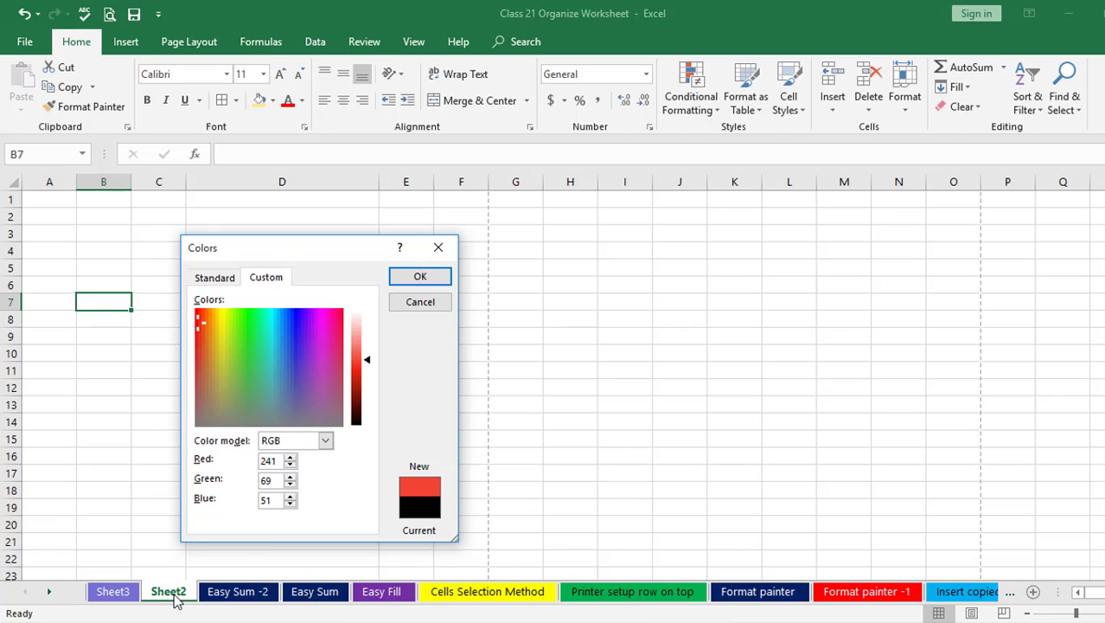
left_click(420, 277)
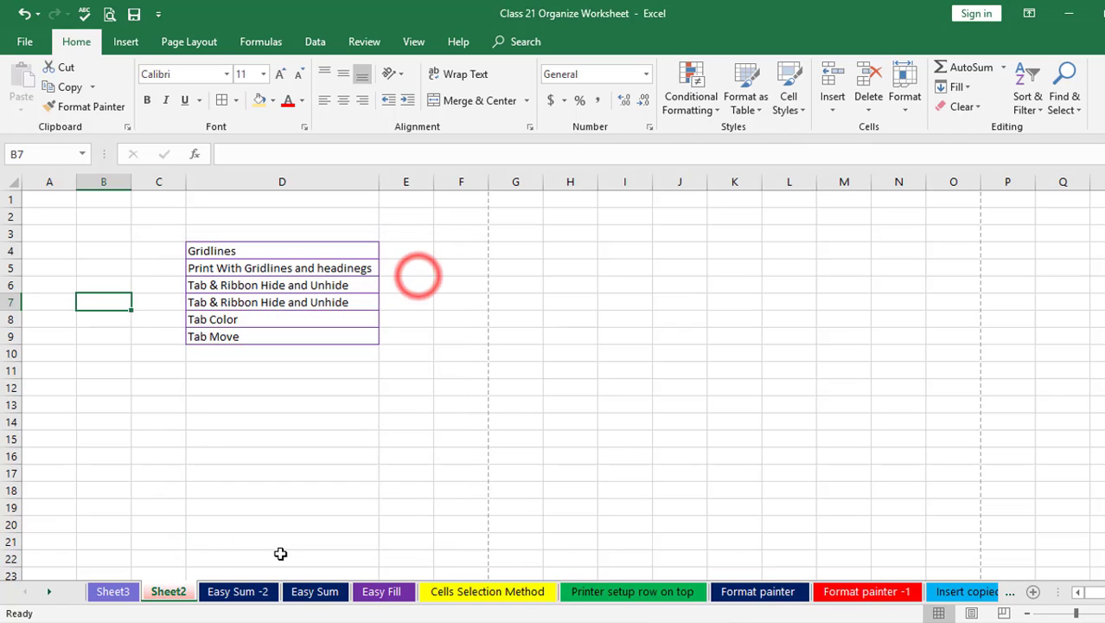
left_click(292, 481)
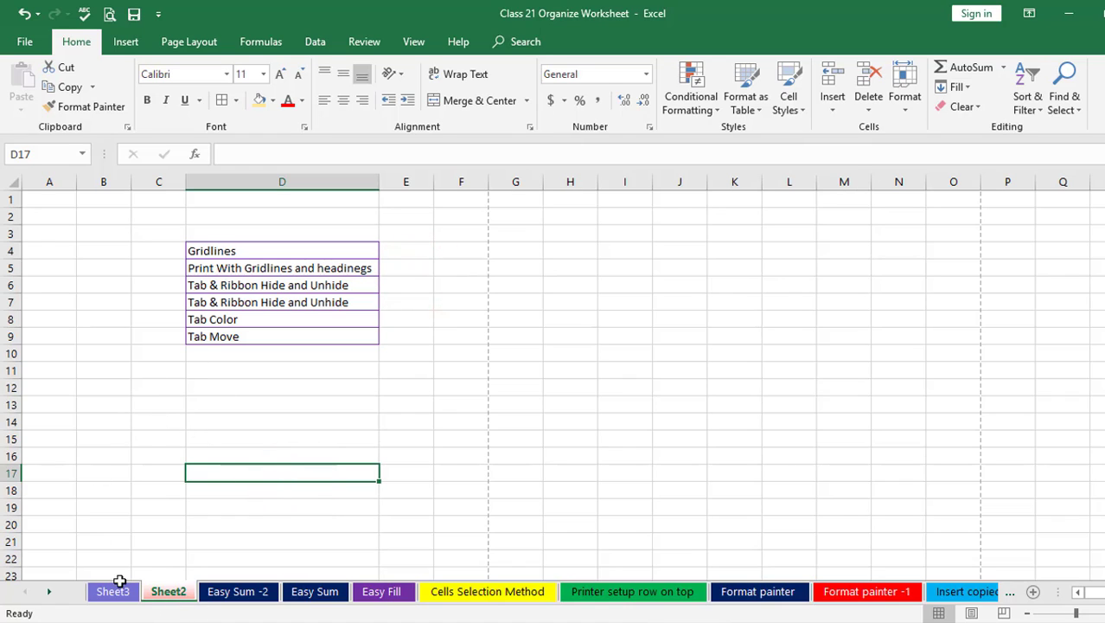
- Rename the Sheet2 worksheet as ABC and select cell D8
right_click(172, 596)
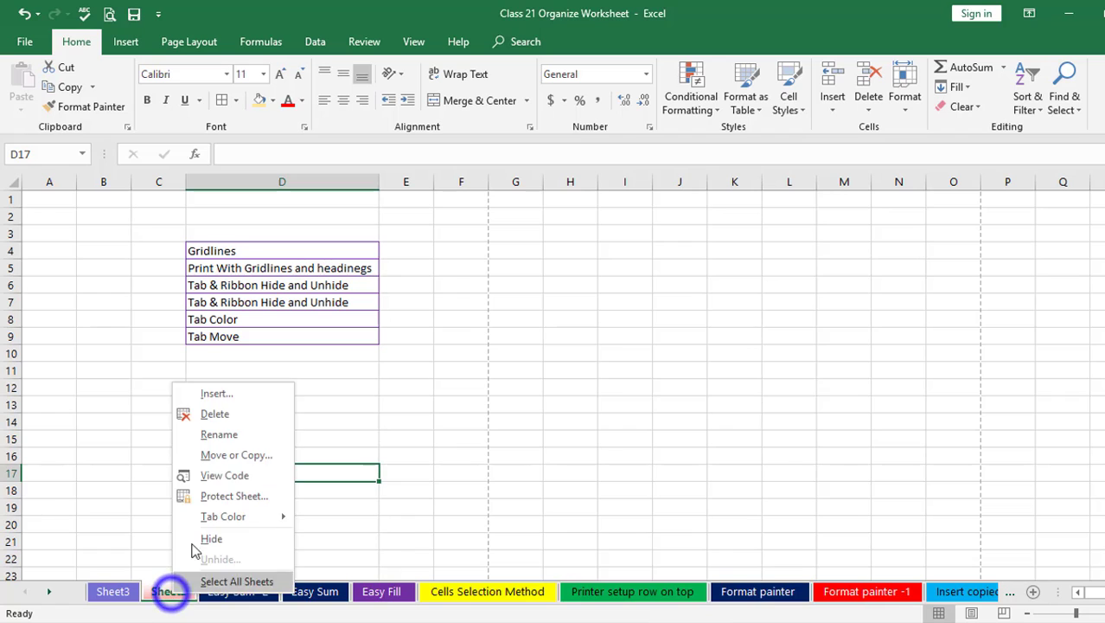
left_click(234, 434)
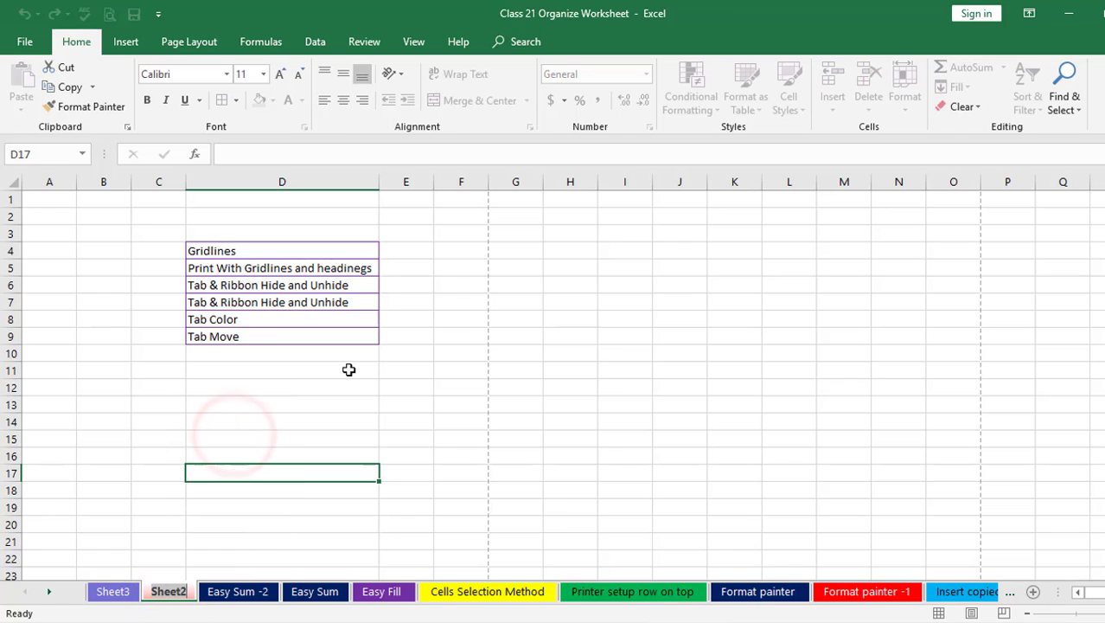
type("ABC")
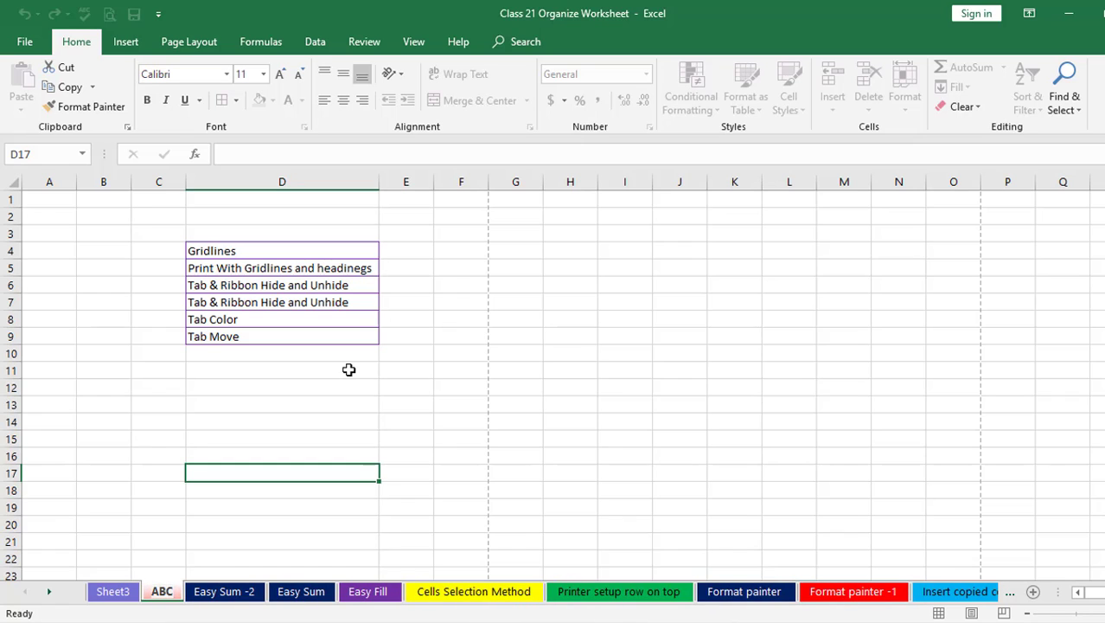
left_click(352, 321)
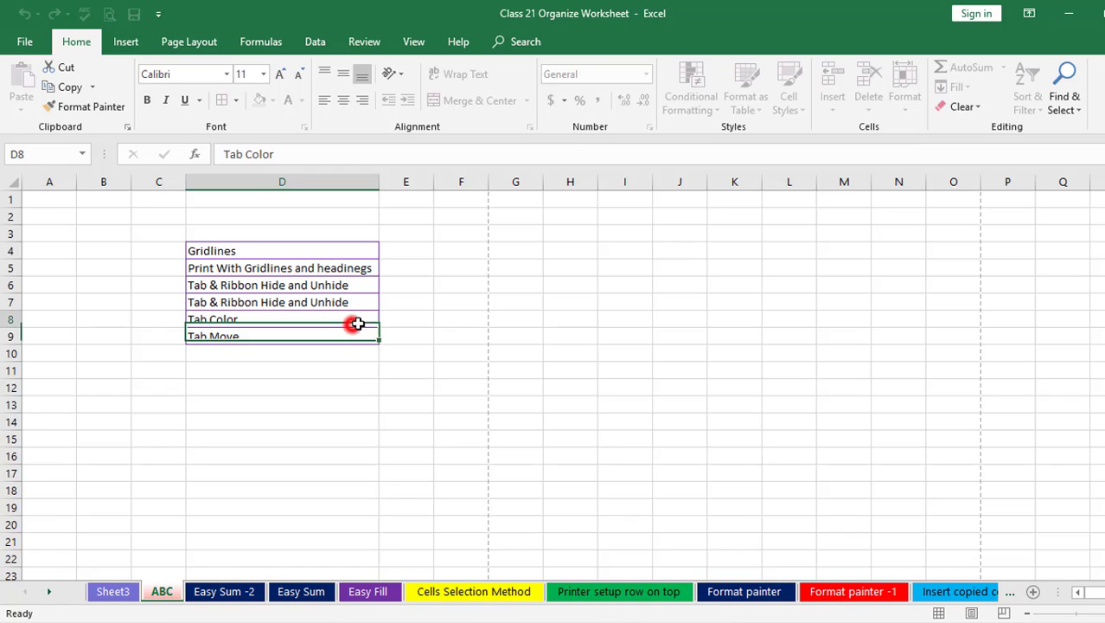
- Rename the ABC worksheet as DVB and select cell D20
left_click(170, 592)
double_click(170, 591)
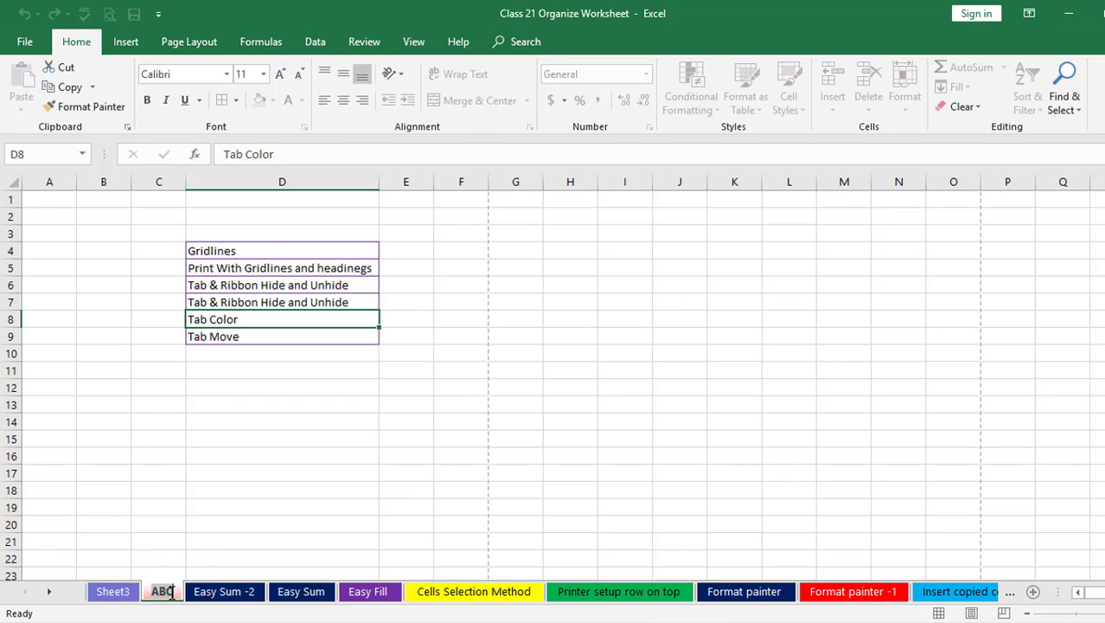
type("DVB")
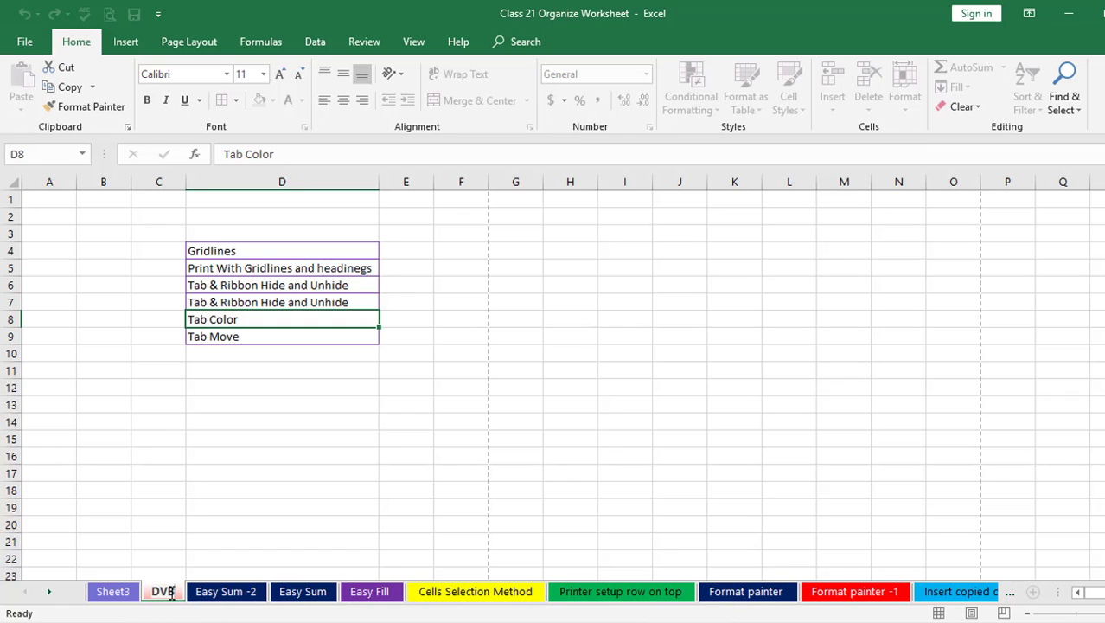
left_click(225, 525)
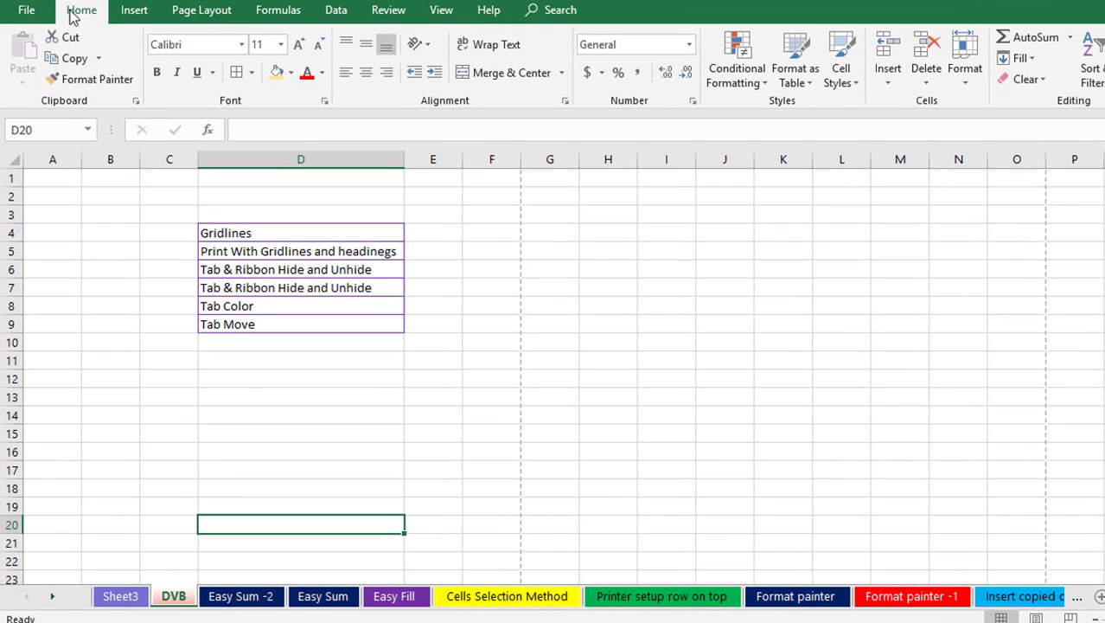
- Review the Tab Color choices offered by the Format command for cells without applying one, and select cell E13
left_click(967, 82)
mouse_move(1028, 343)
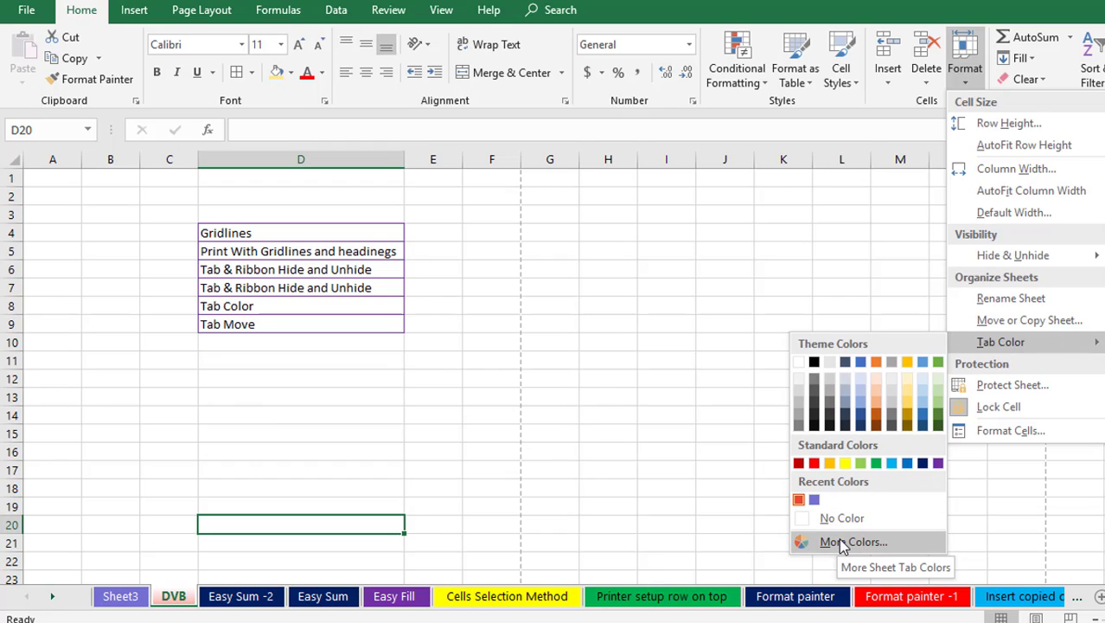
left_click(648, 252)
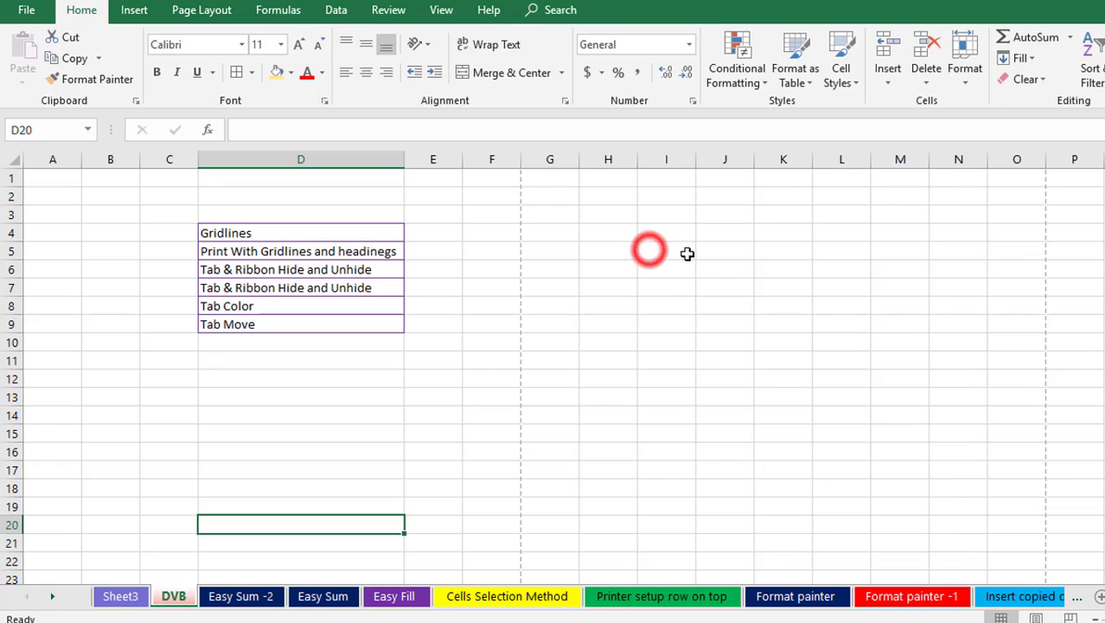
left_click(441, 405)
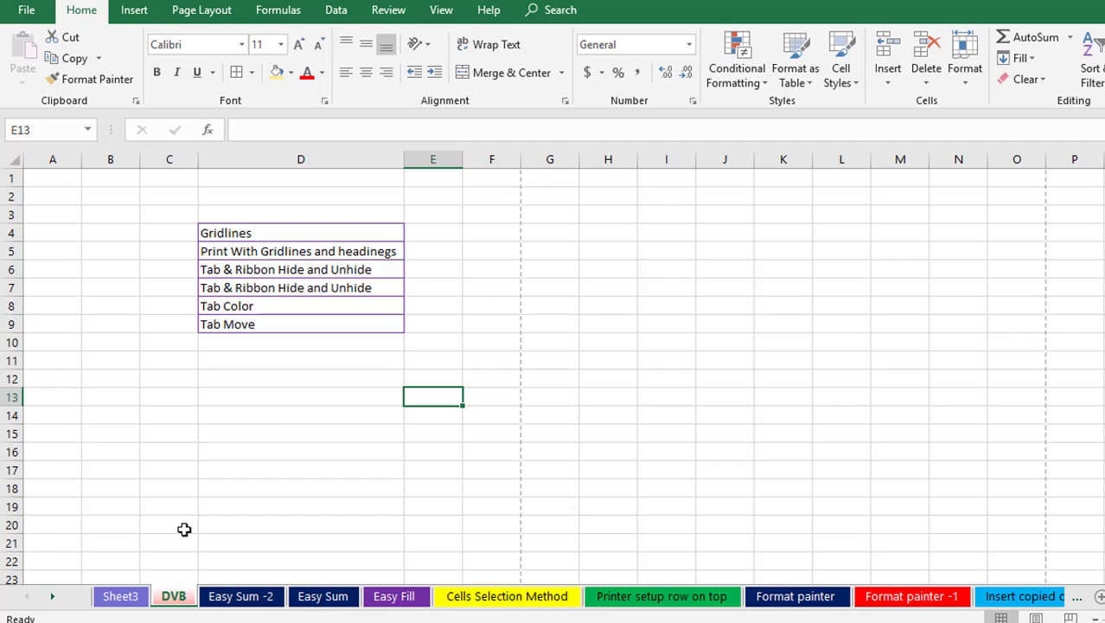
- Group all worksheets from Sheet3 through Cells Selection Method and display the Cells Selection Method sheet
left_click(128, 596)
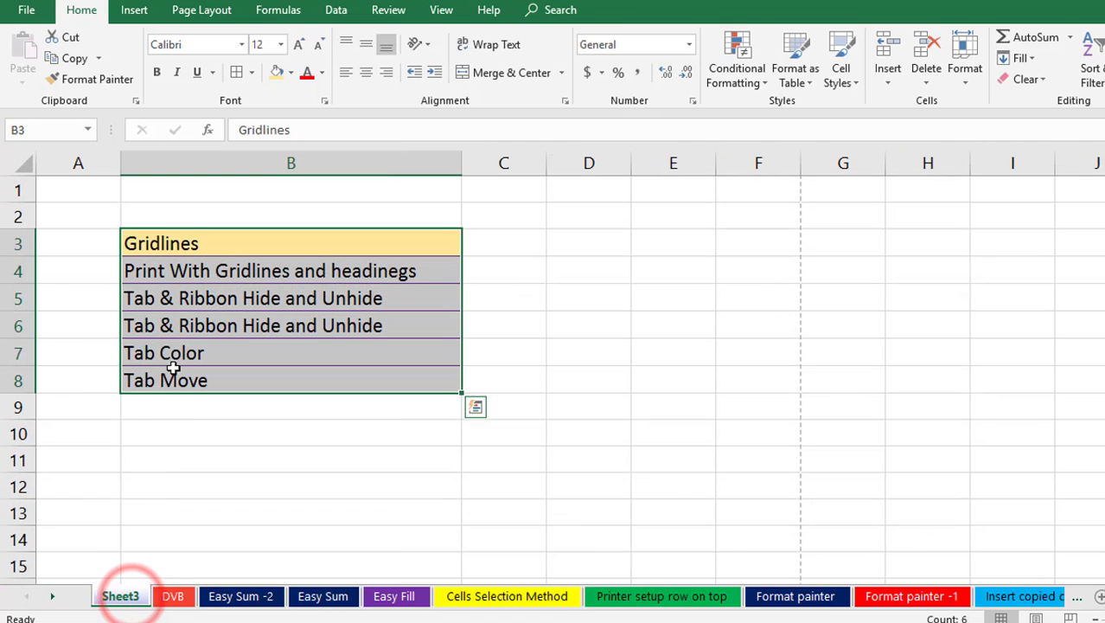
left_click(178, 325)
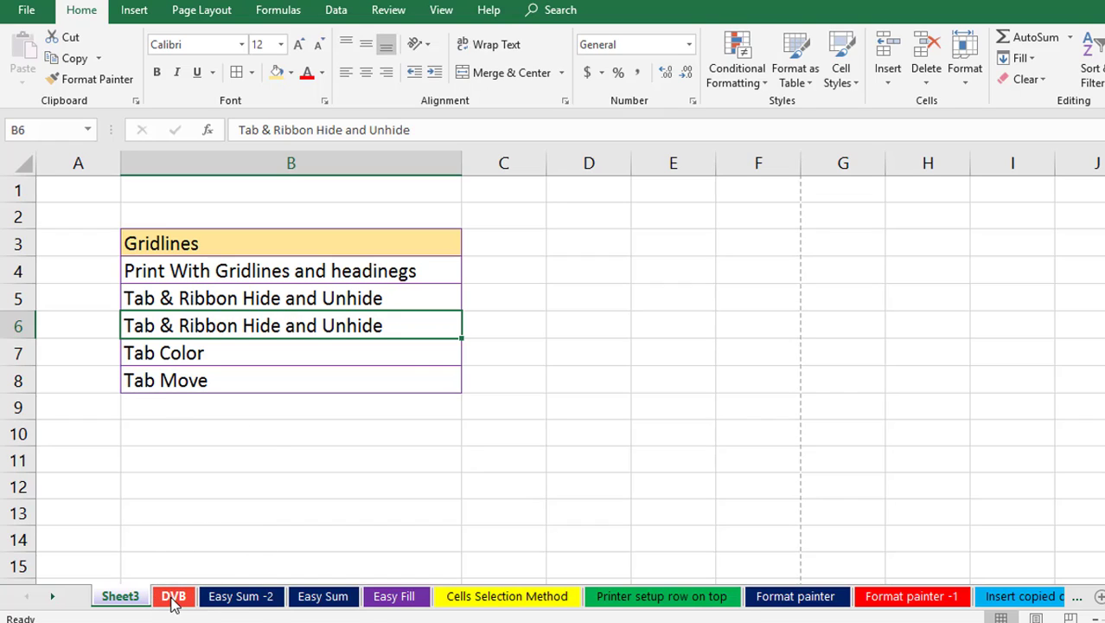
left_click(171, 597, "ctrl")
left_click(248, 595, "ctrl")
left_click(313, 597, "ctrl")
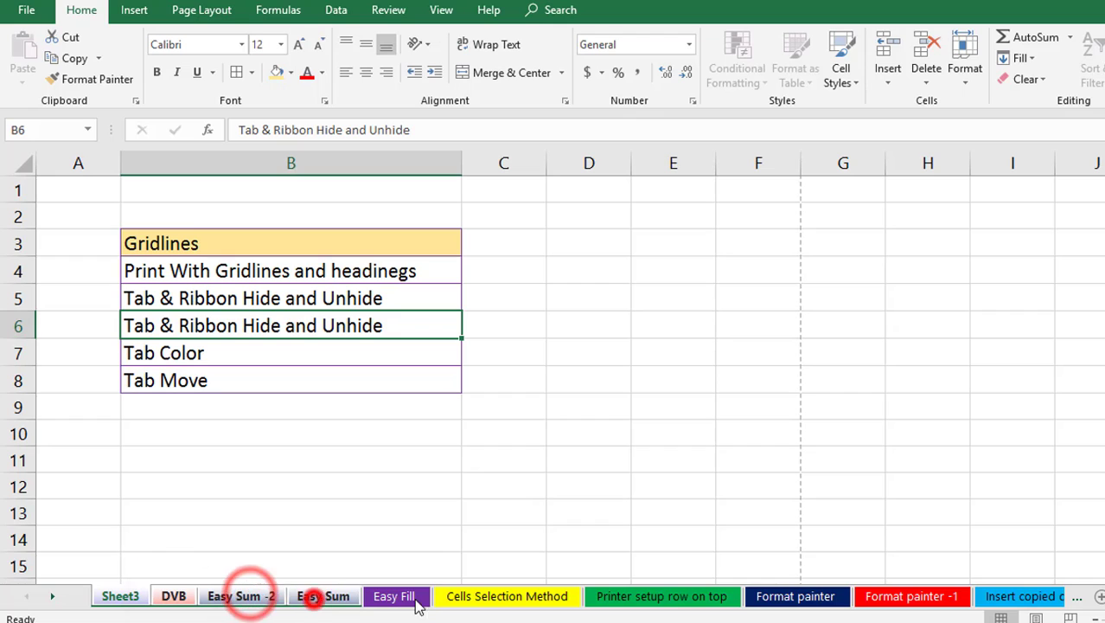
left_click(418, 596, "ctrl")
left_click(492, 596, "ctrl")
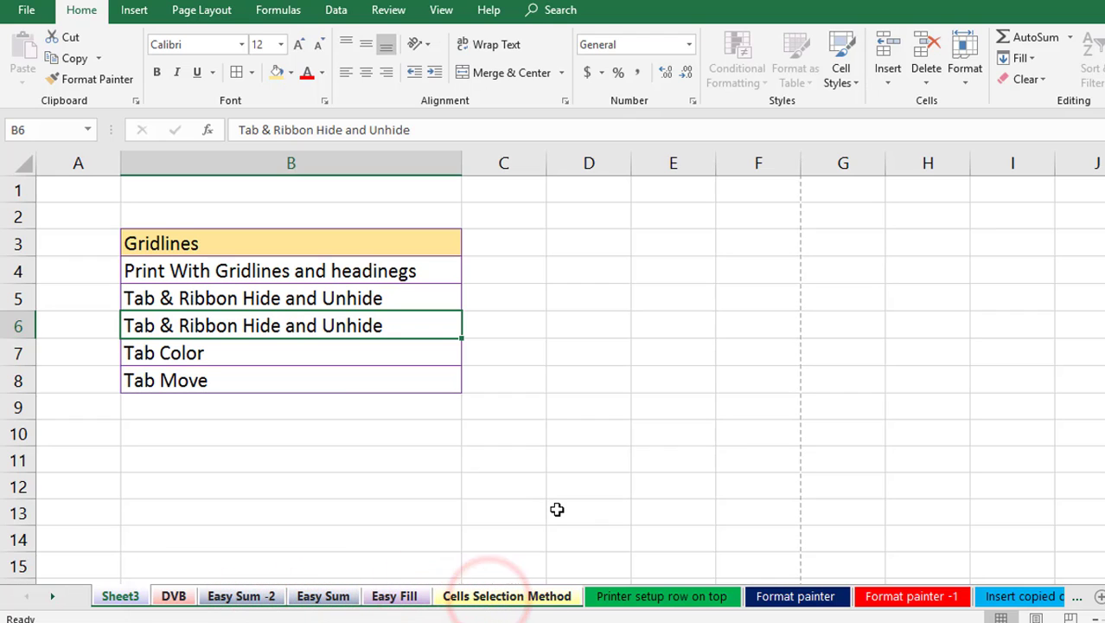
left_click(509, 599)
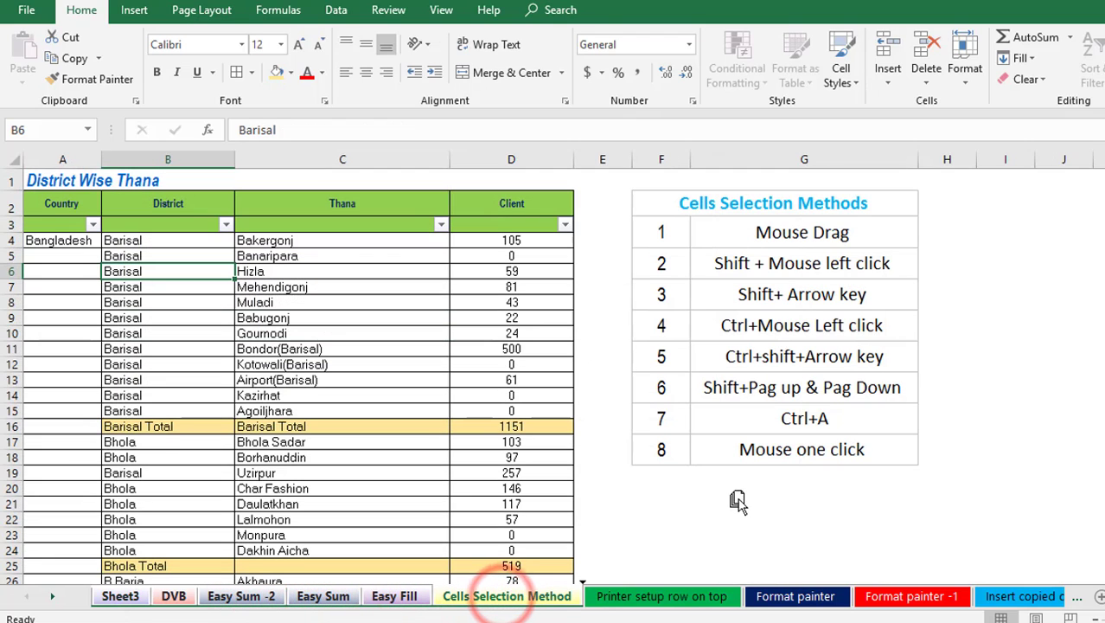
- Try to move the grouped worksheets to another place in the tab order, and ungroup them by switching to Format painter
mouse_move(972, 585)
left_mouse_down()
mouse_move(456, 612)
mouse_move(482, 602)
left_mouse_up()
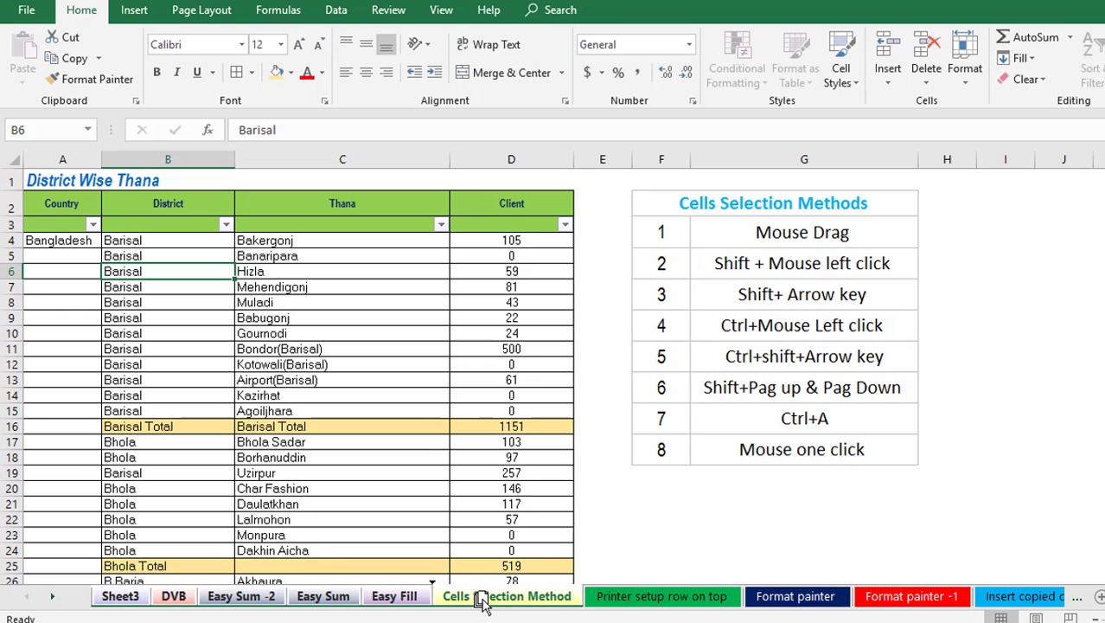
left_click_drag(481, 603, 446, 612)
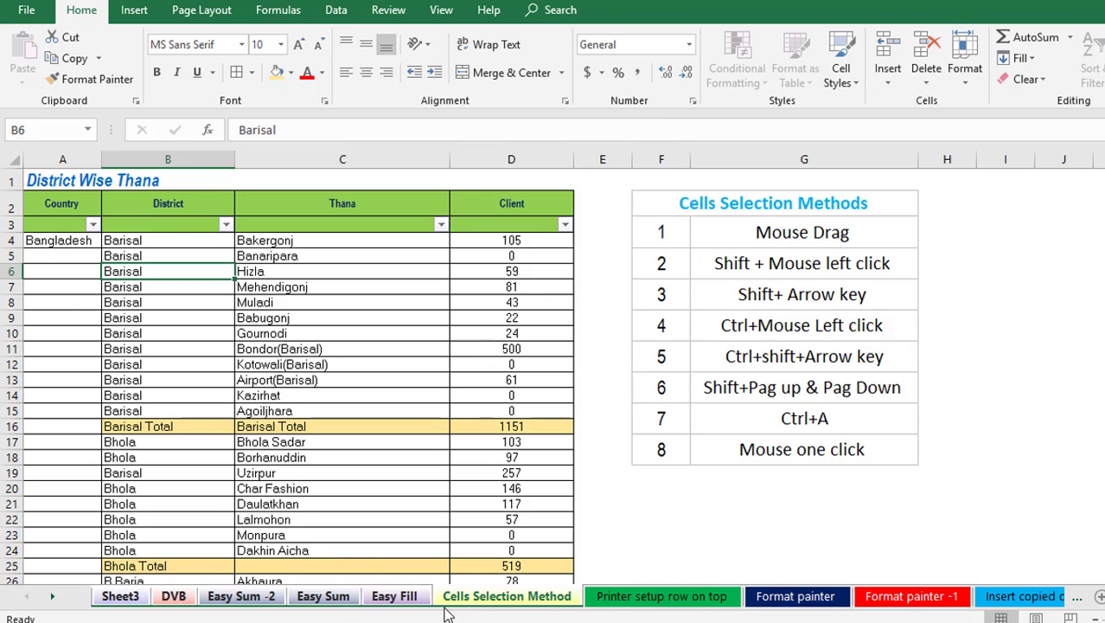
left_click(616, 519)
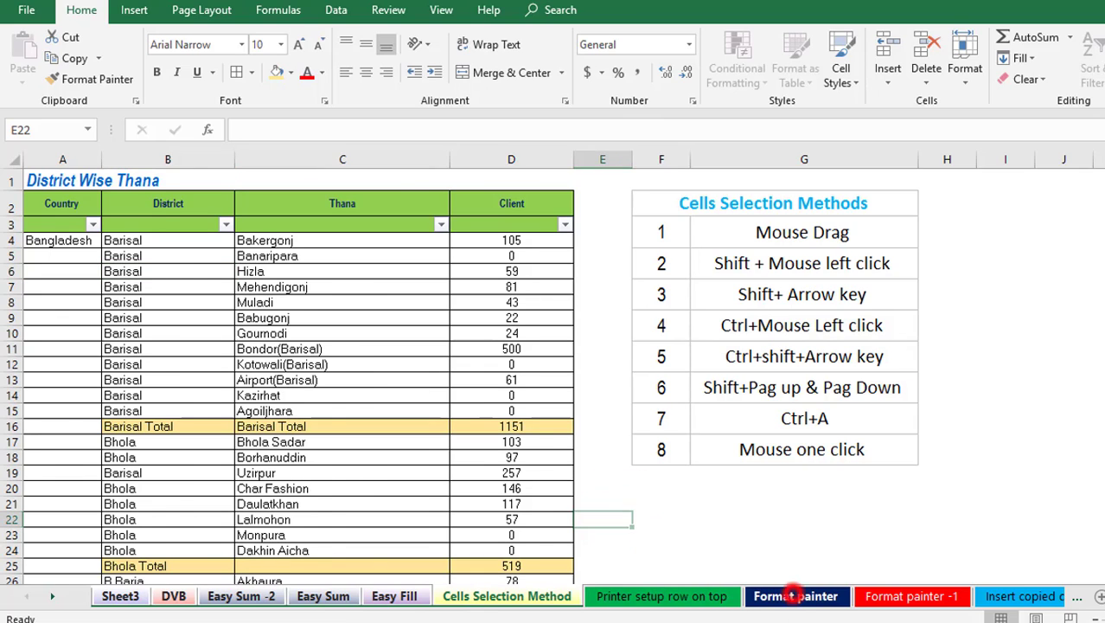
left_click(794, 595)
- Move the Sheet3 worksheet to between Easy Fill and Cells Selection Method in the tab order
left_click(117, 597)
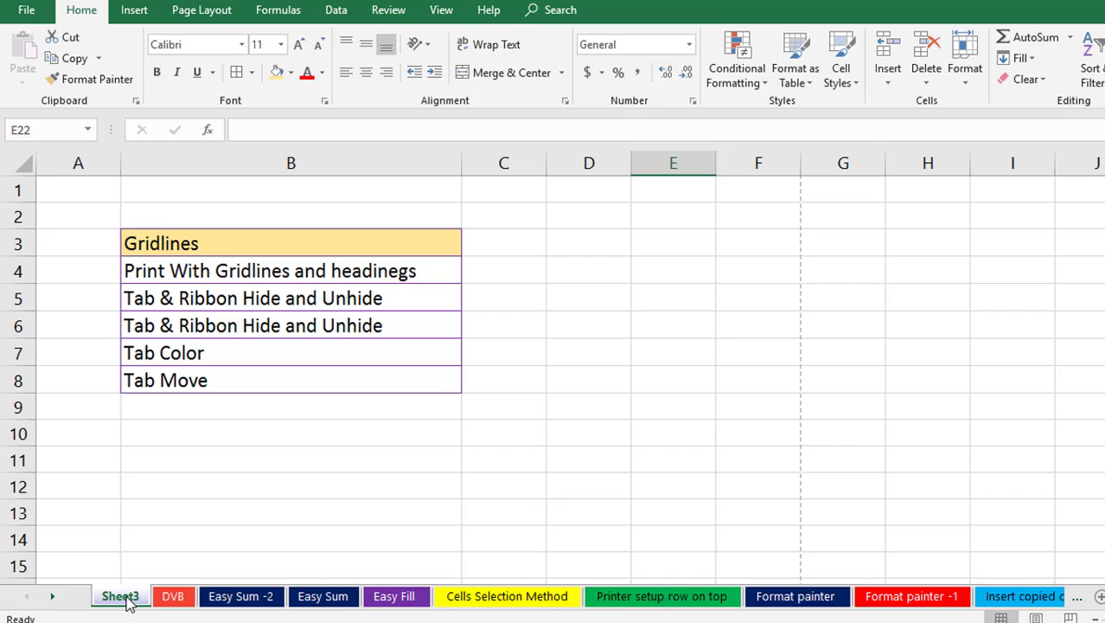
mouse_move(126, 601)
left_mouse_down()
mouse_move(238, 523)
mouse_move(415, 538)
mouse_move(473, 577)
mouse_move(486, 600)
mouse_move(436, 601)
mouse_move(449, 606)
left_mouse_up()
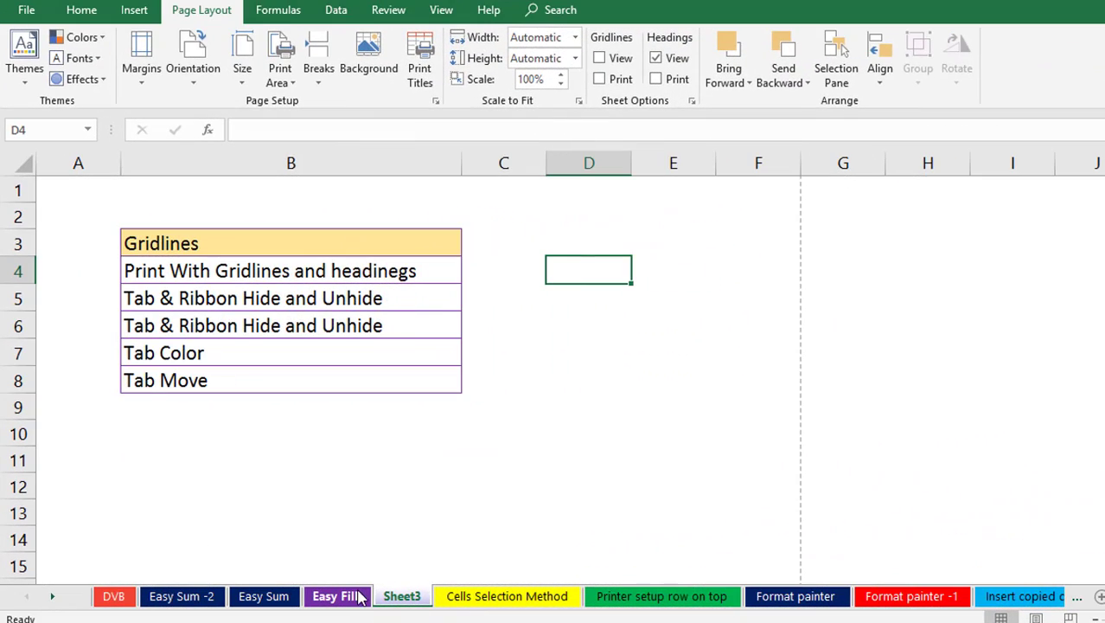
- Review the sheet commands available for Sheet3, such as Move or Copy, Tab Color and Hide, without applying any
right_click(406, 598)
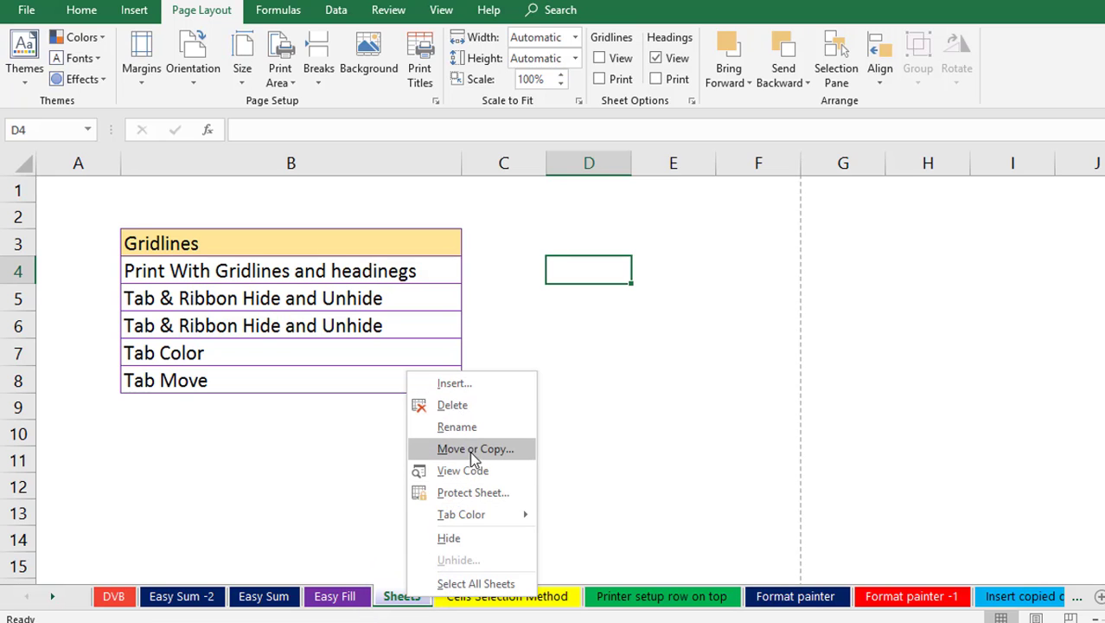
mouse_move(481, 522)
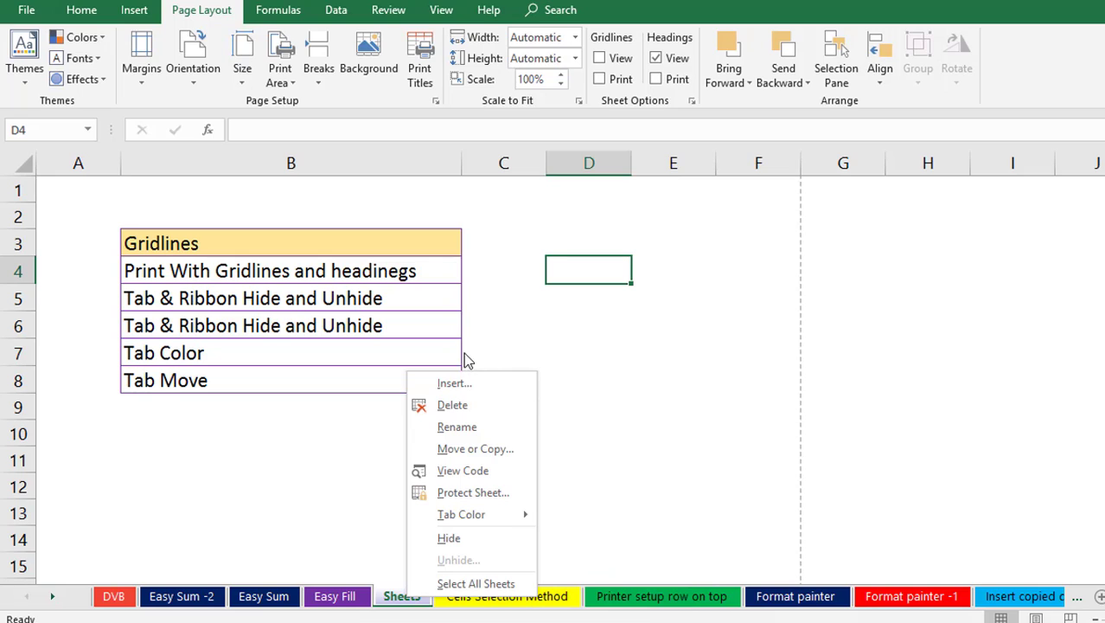
left_click(486, 334)
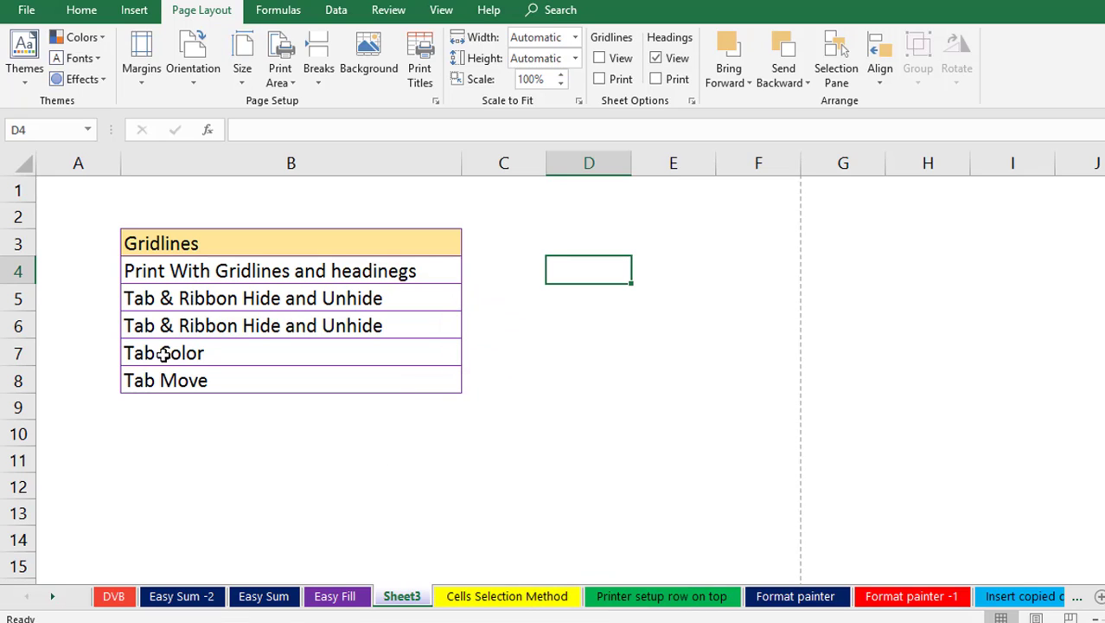
right_click(410, 605)
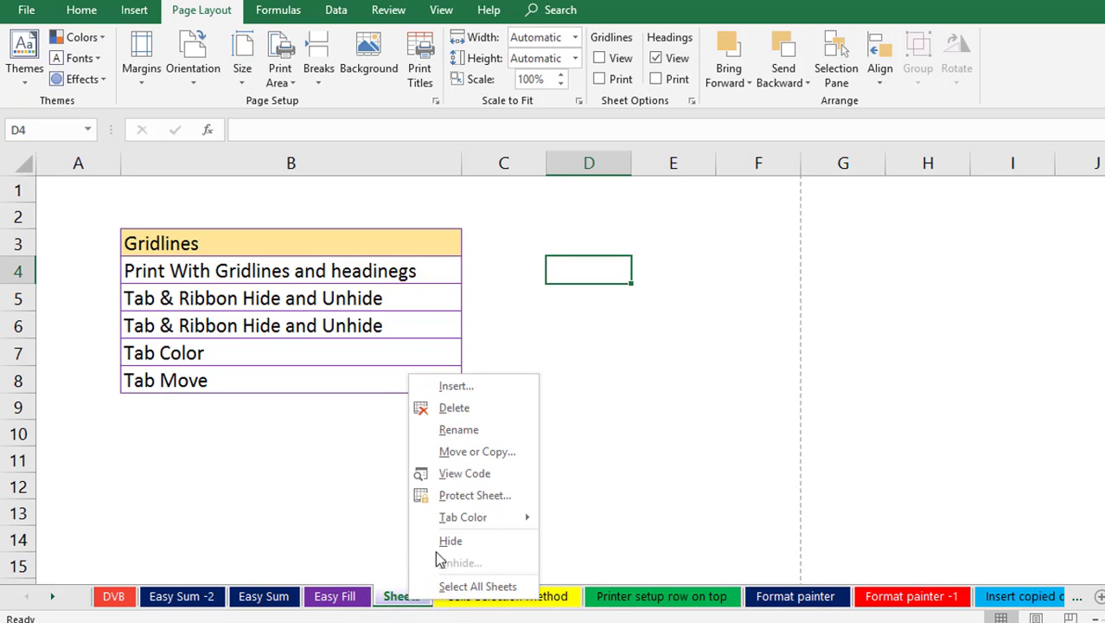
left_click(628, 400)
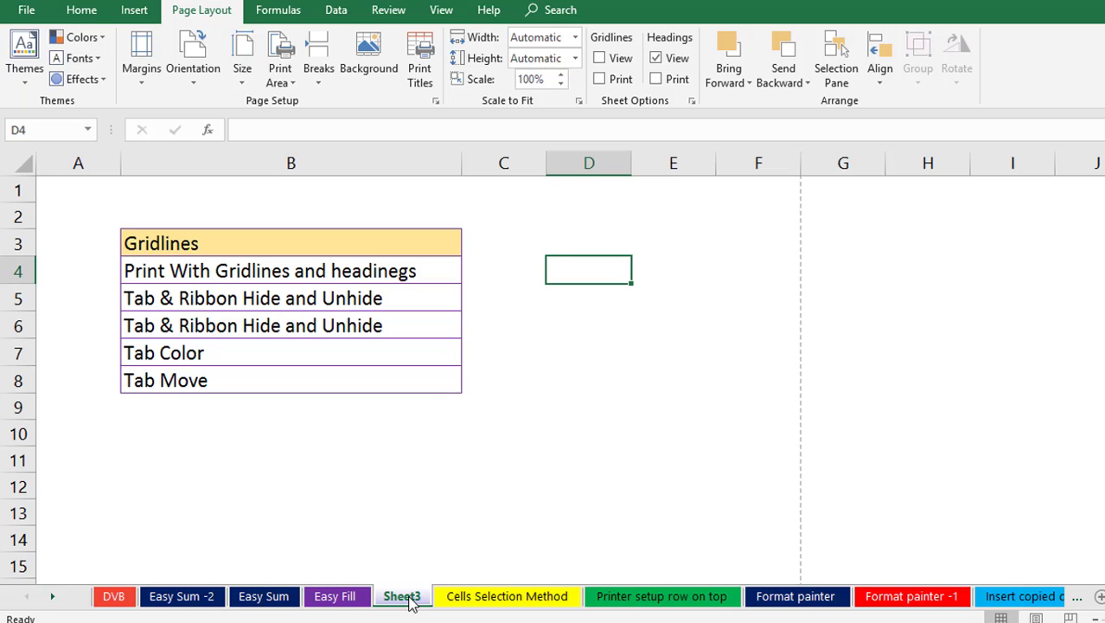
- Insert a new blank worksheet directly after Sheet3
left_click(1099, 597)
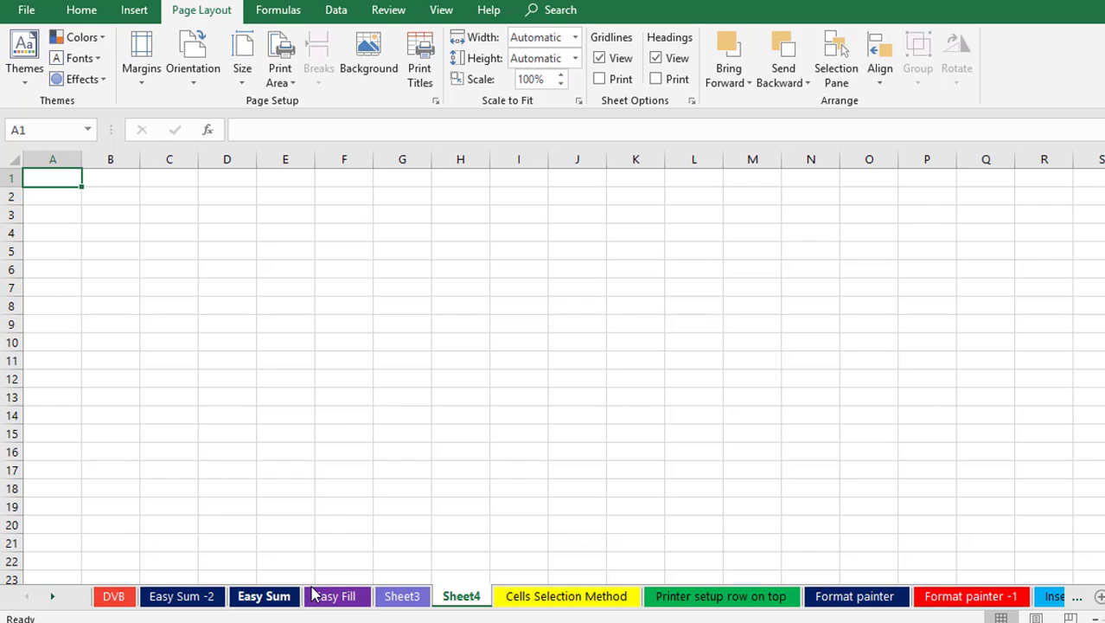
- Delete the blank Sheet4 worksheet that follows Sheet3, and select cell E18 on the Cells Selection Method sheet
left_click(402, 595)
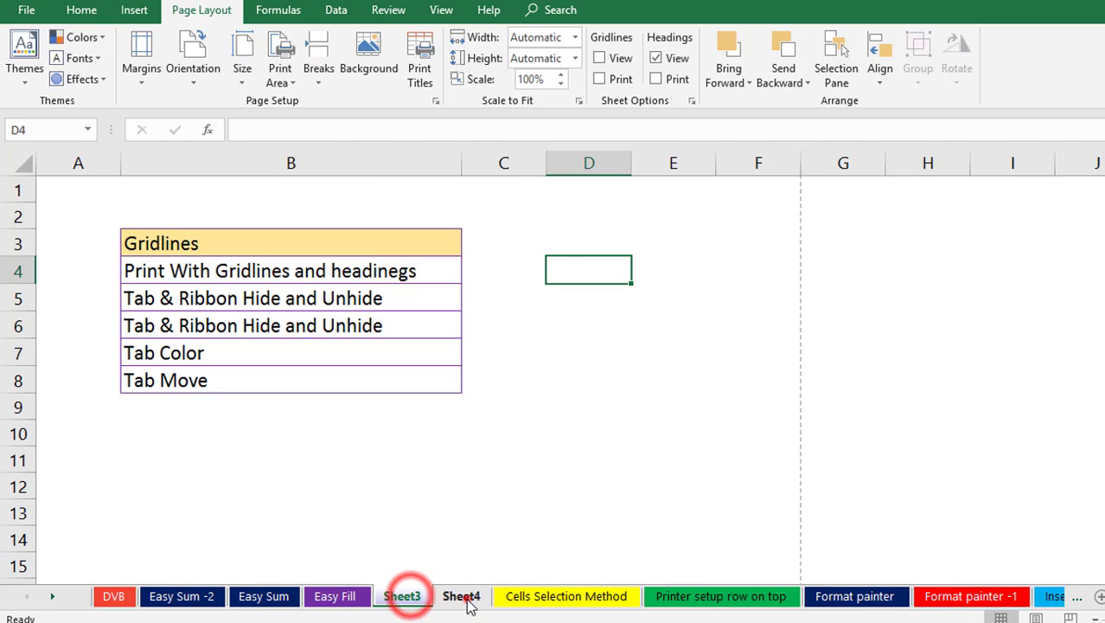
left_click(461, 596)
right_click(466, 599)
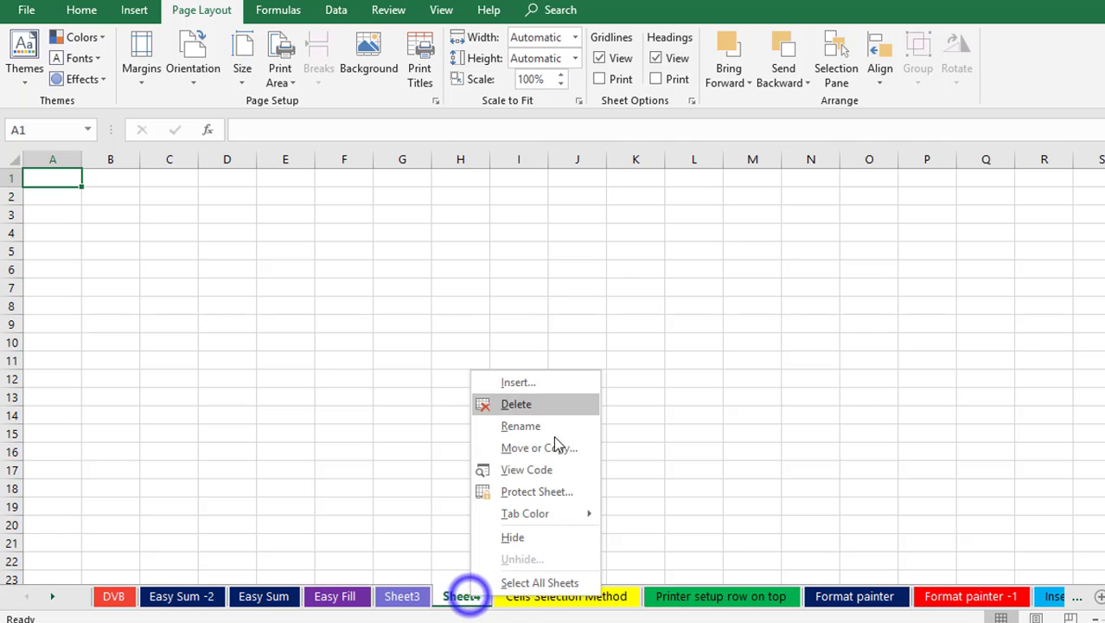
left_click(529, 408)
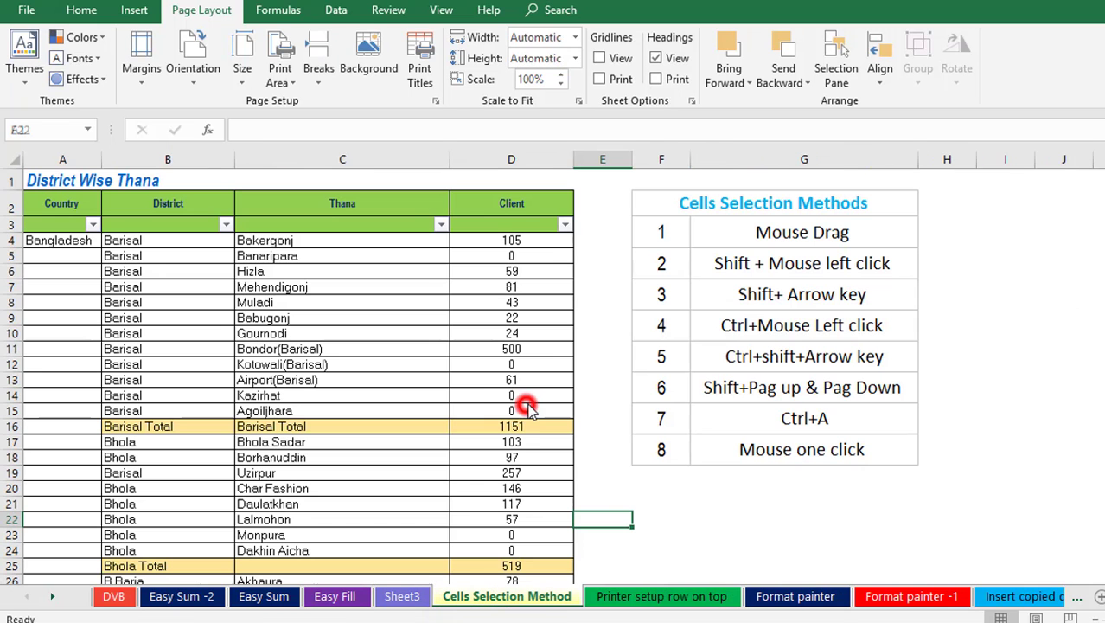
left_click(614, 455)
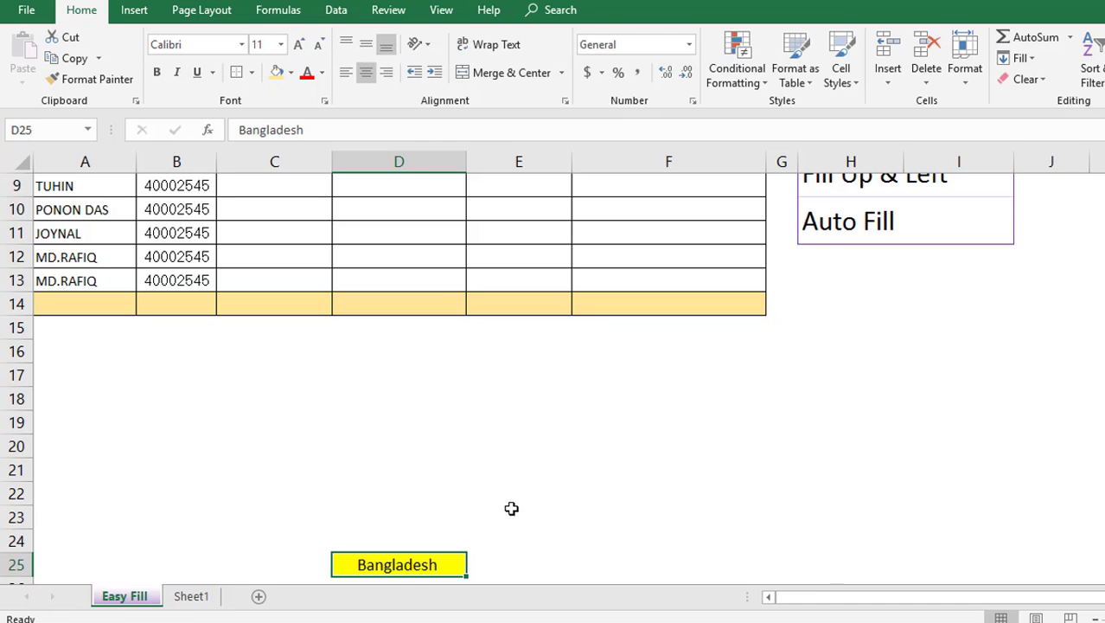
- Look over the fill table in the Class 20 Easy Fill workbook, and return to the Class 21 Organize Worksheet workbook
scroll(506, 531, "up", 2)
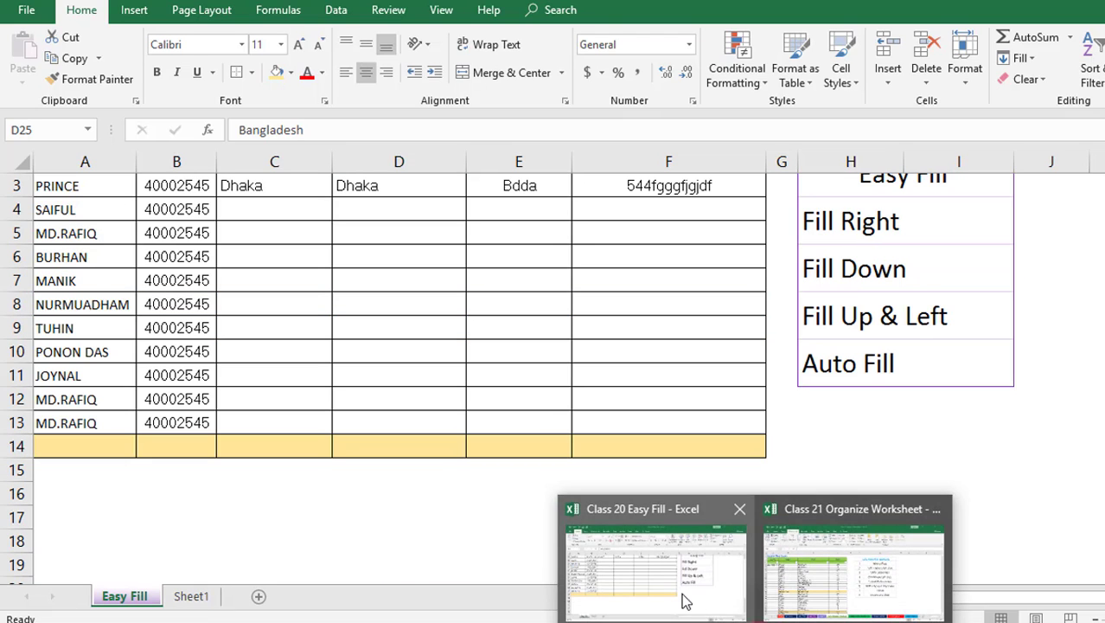
left_click(680, 591)
left_click(837, 564)
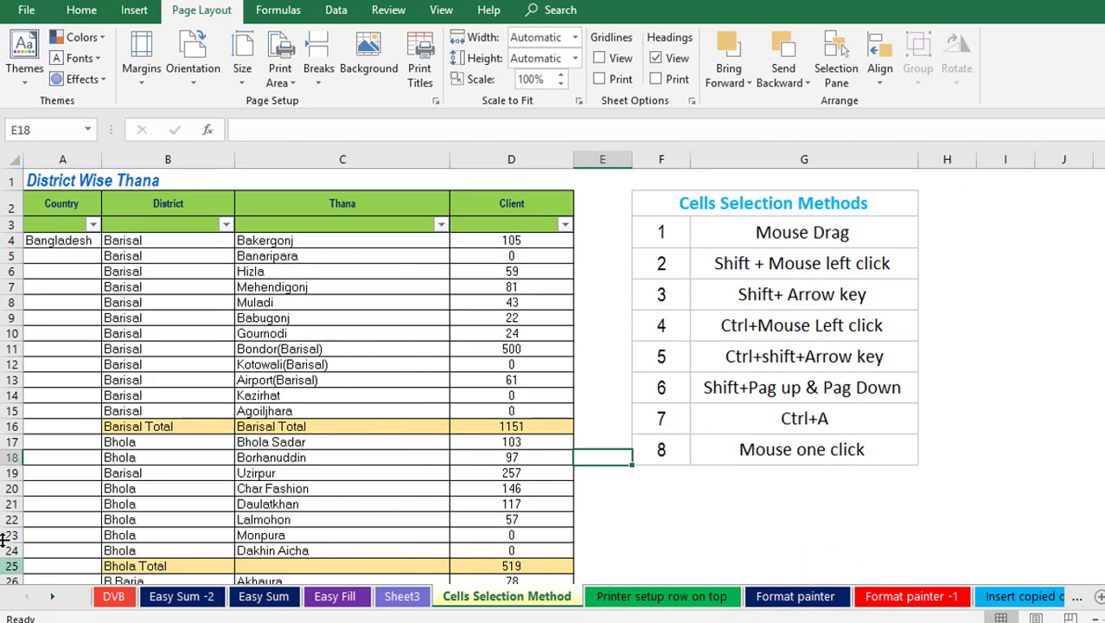
- Activate the DVB worksheet from the full list of the workbook's sheets, and select cell D15 on it
left_click(27, 600)
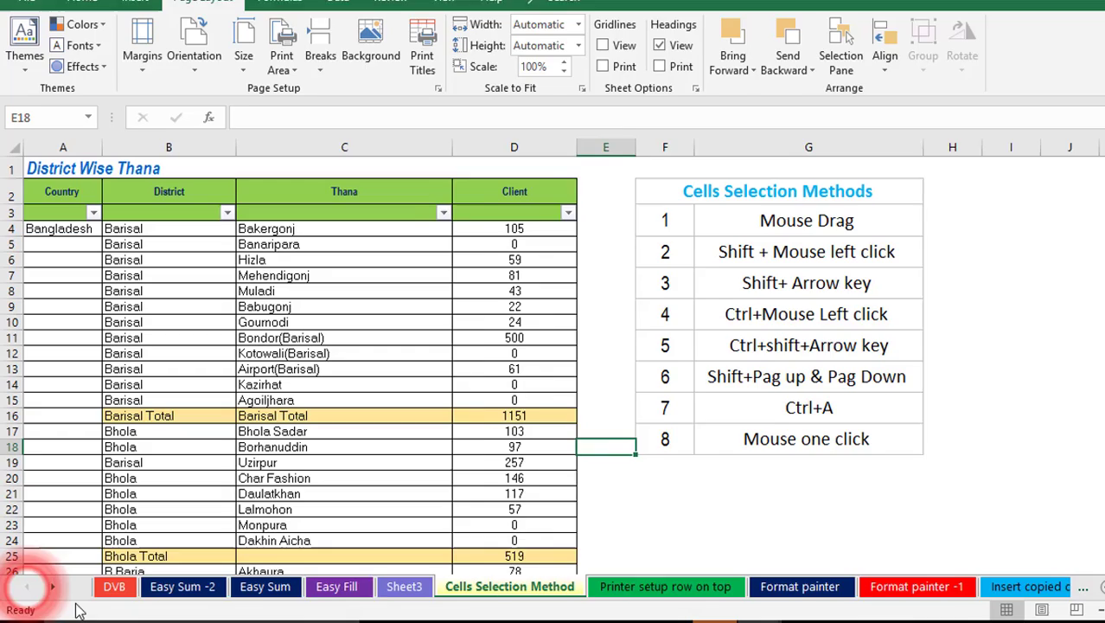
left_click(53, 586)
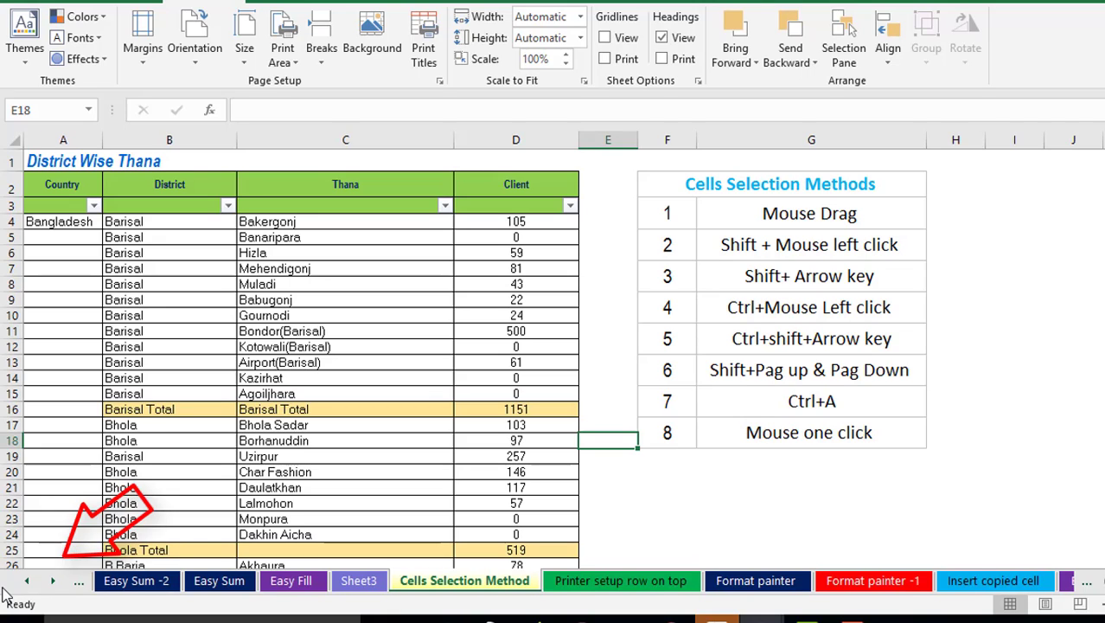
right_click(56, 584)
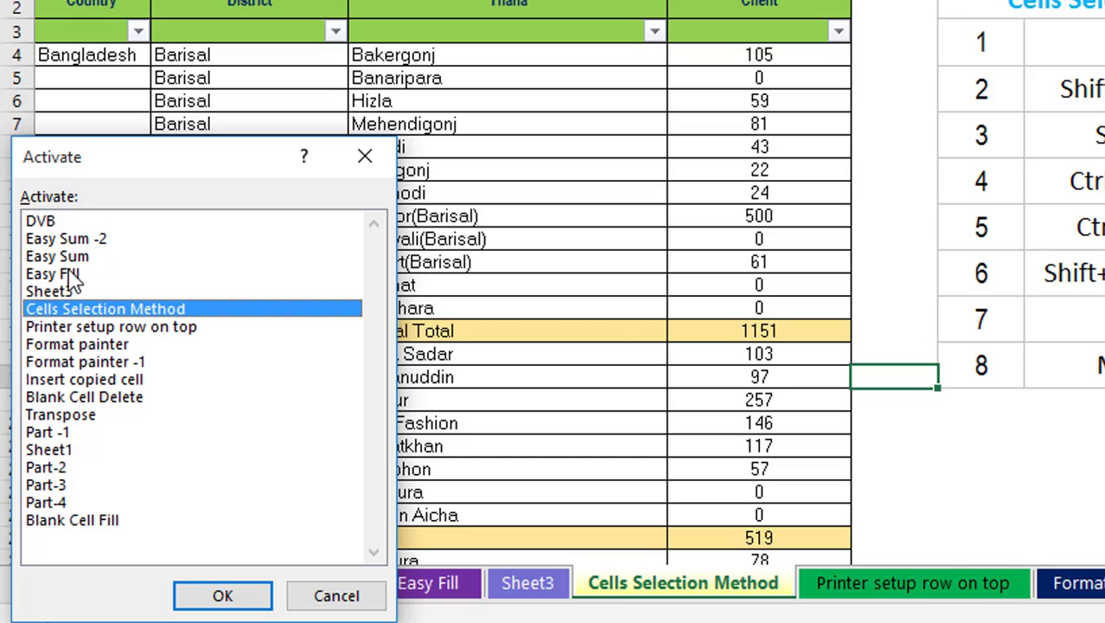
left_click(39, 221)
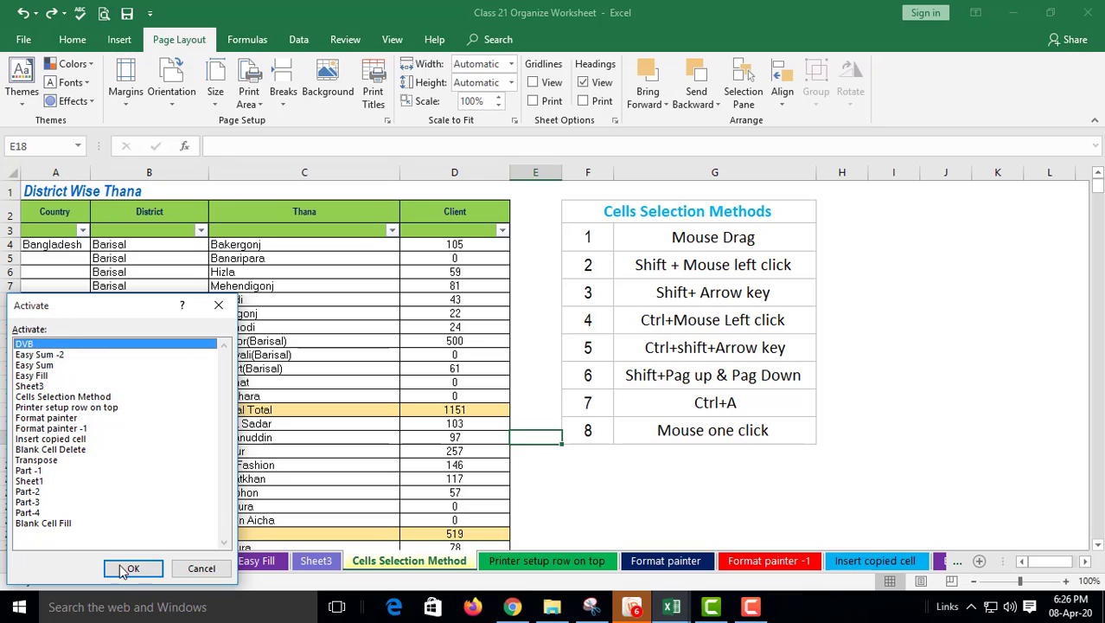
left_click(133, 570)
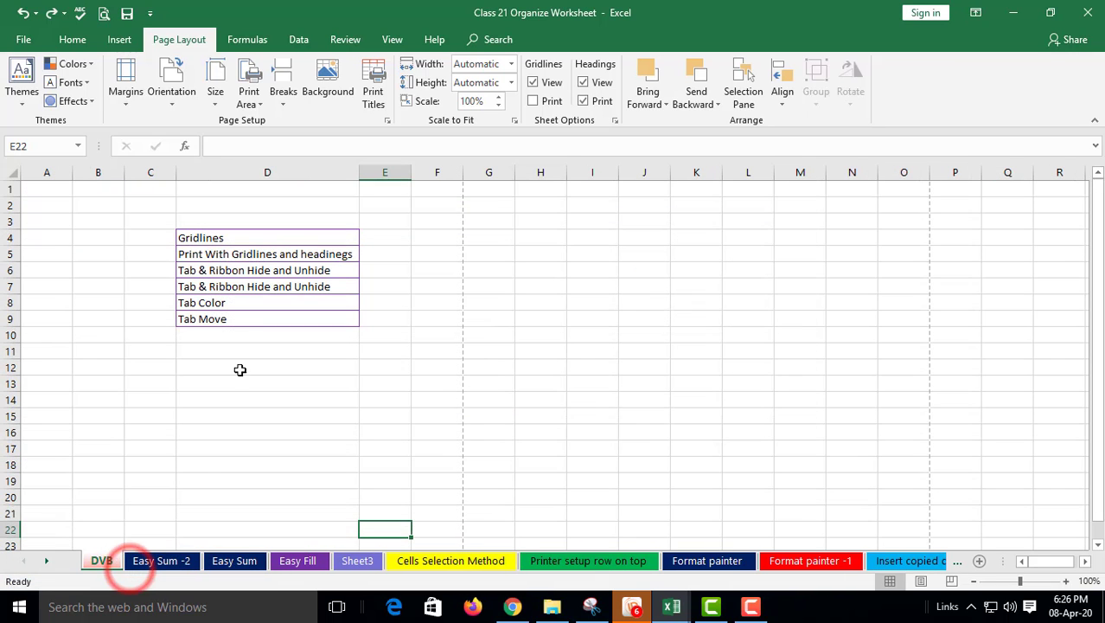
left_click(224, 416)
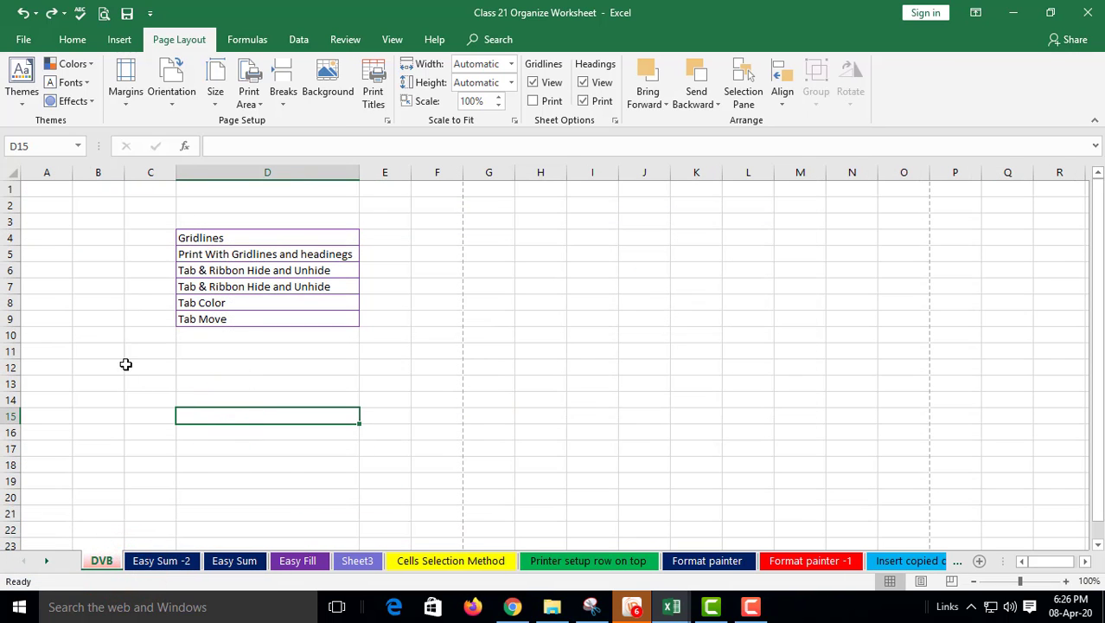